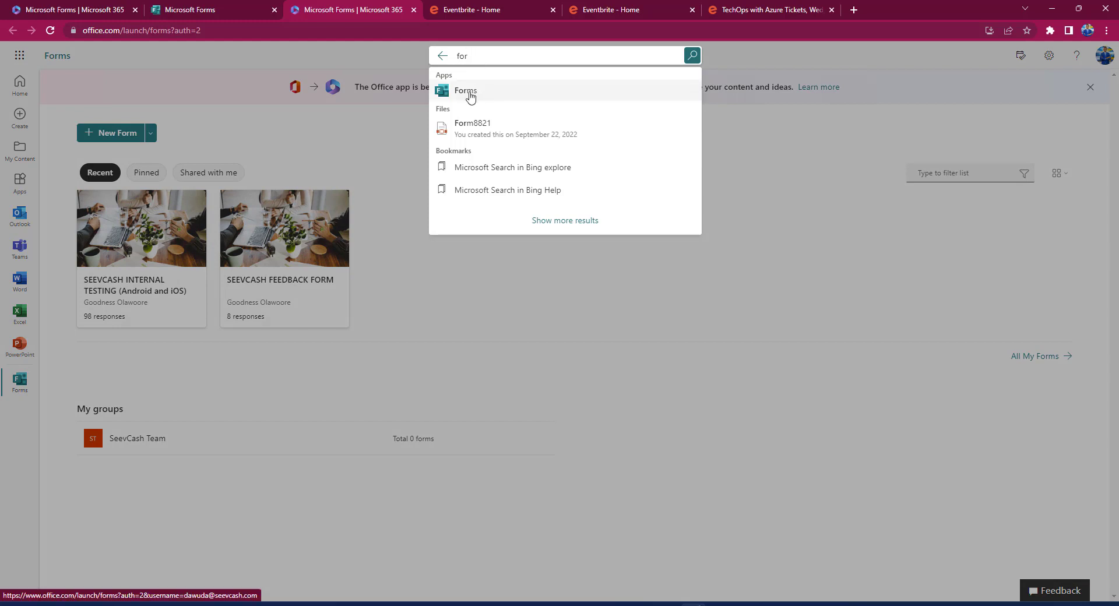
# Create a new blank form from the Microsoft 365 apps and bring up the sticky note of planned fields.
pyautogui.click(21, 63)
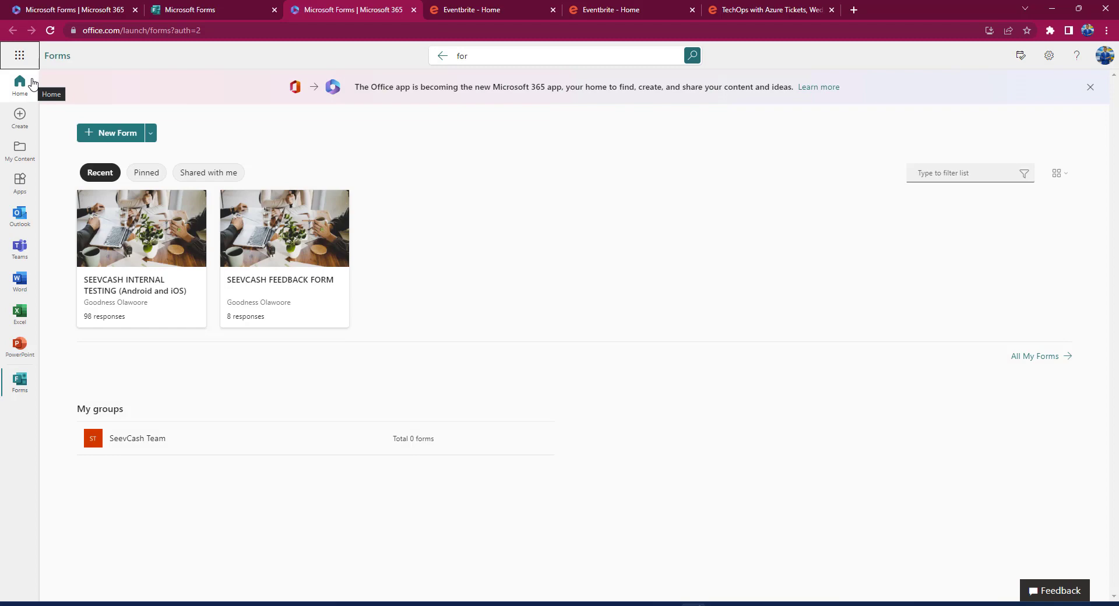
pyautogui.click(19, 56)
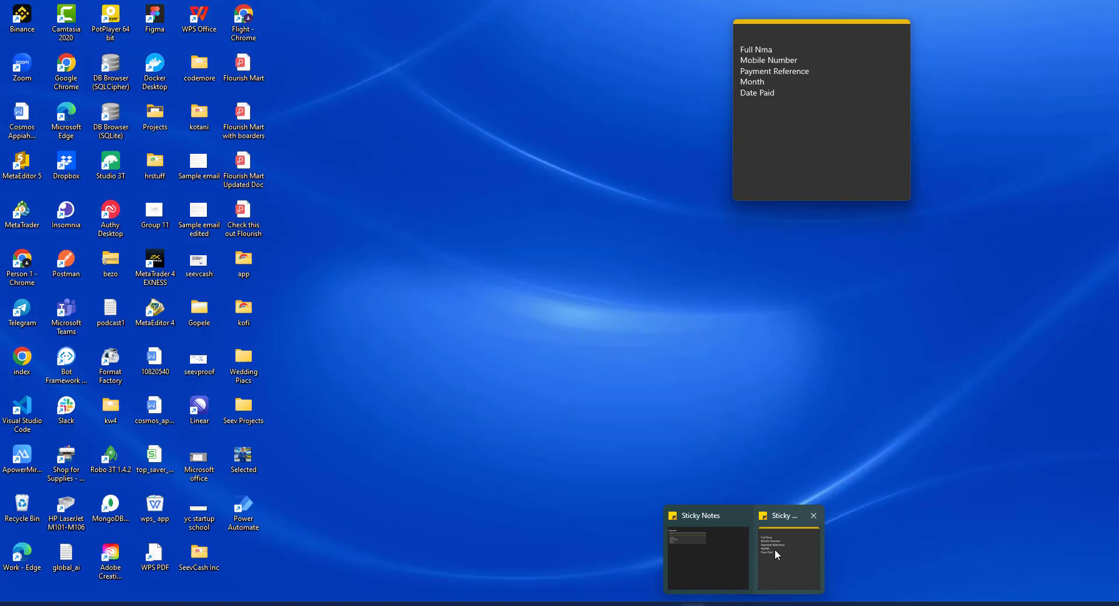
pyautogui.click(775, 549)
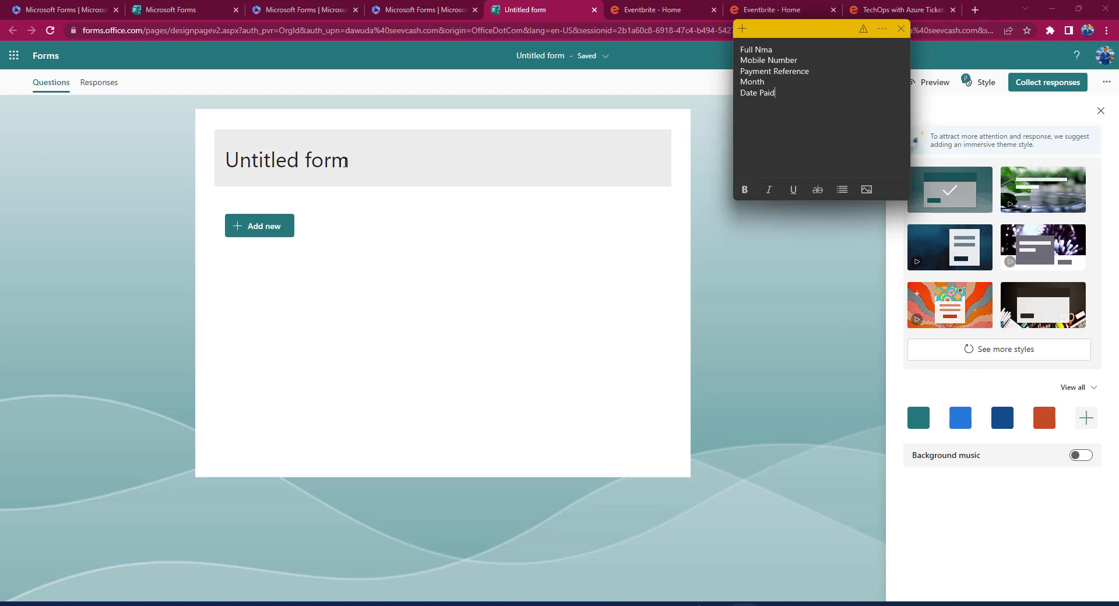
# Rename 'Untitled form' to 'Apartment Water Bill' and dismiss the question suggestions.
pyautogui.click(345, 162)
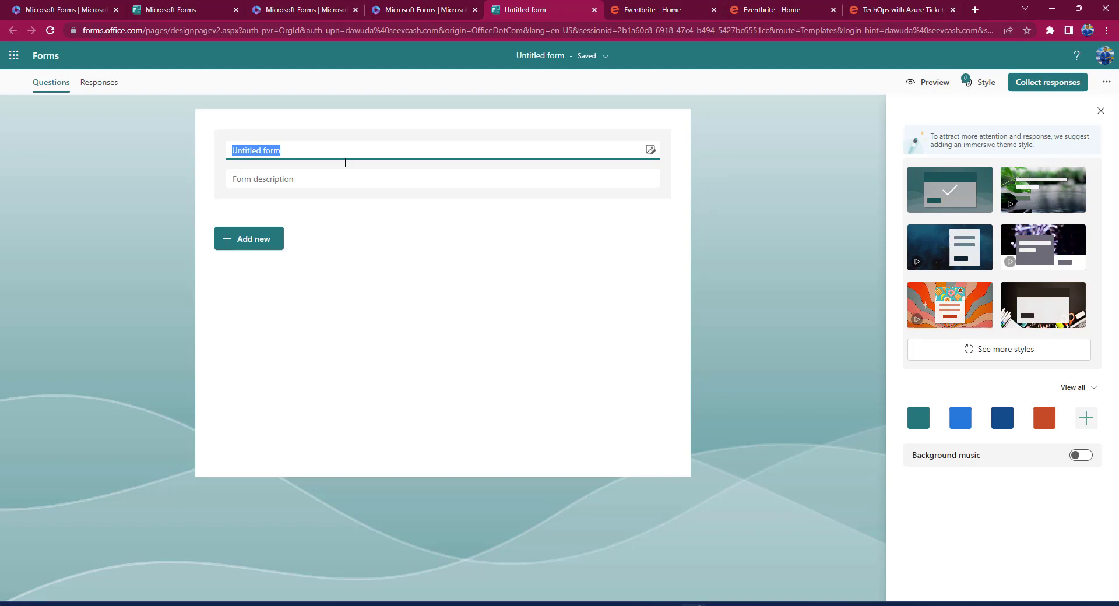
pyautogui.write('Apart')
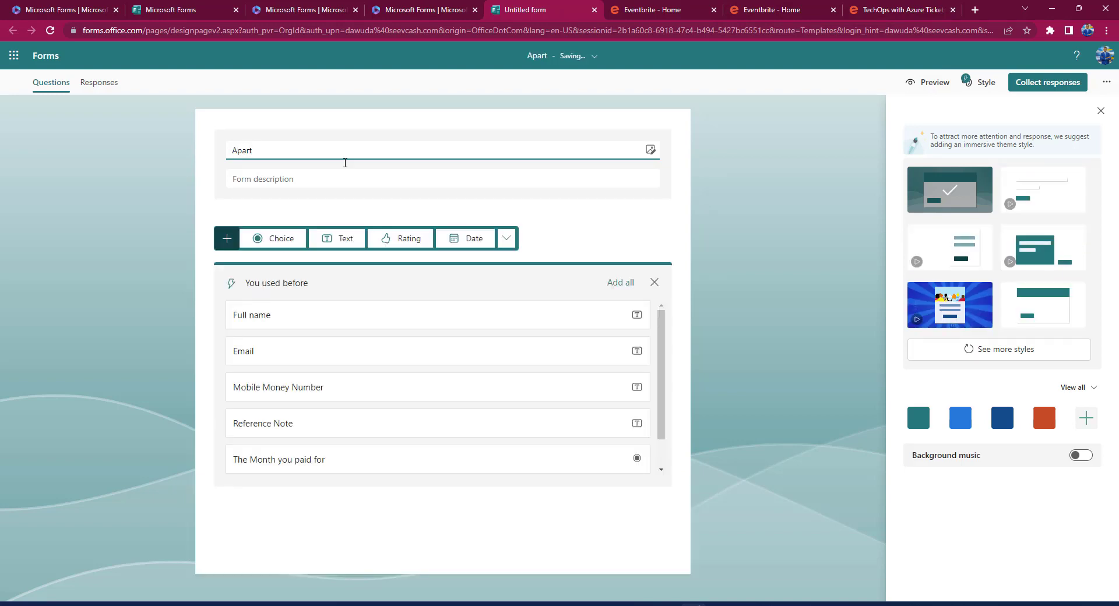
pyautogui.write('ment Wa')
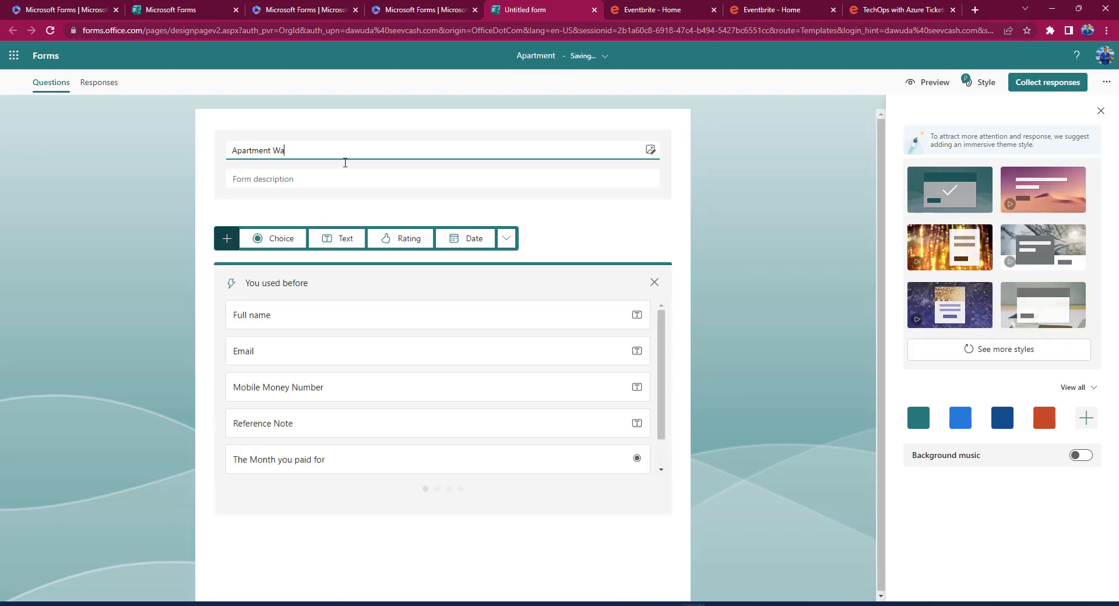
pyautogui.write('ter Bill')
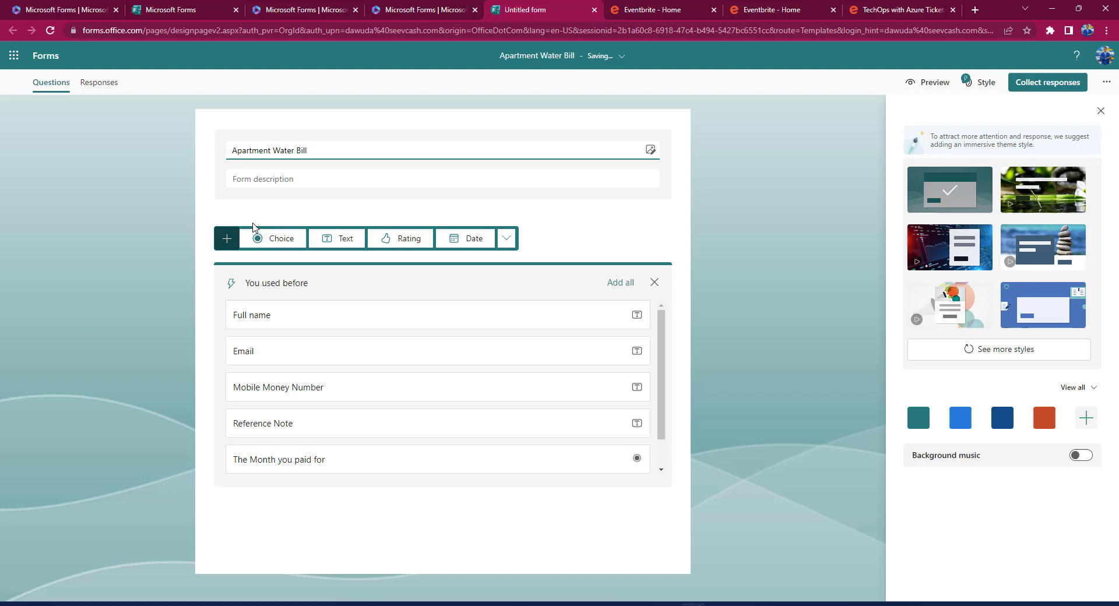
pyautogui.click(227, 239)
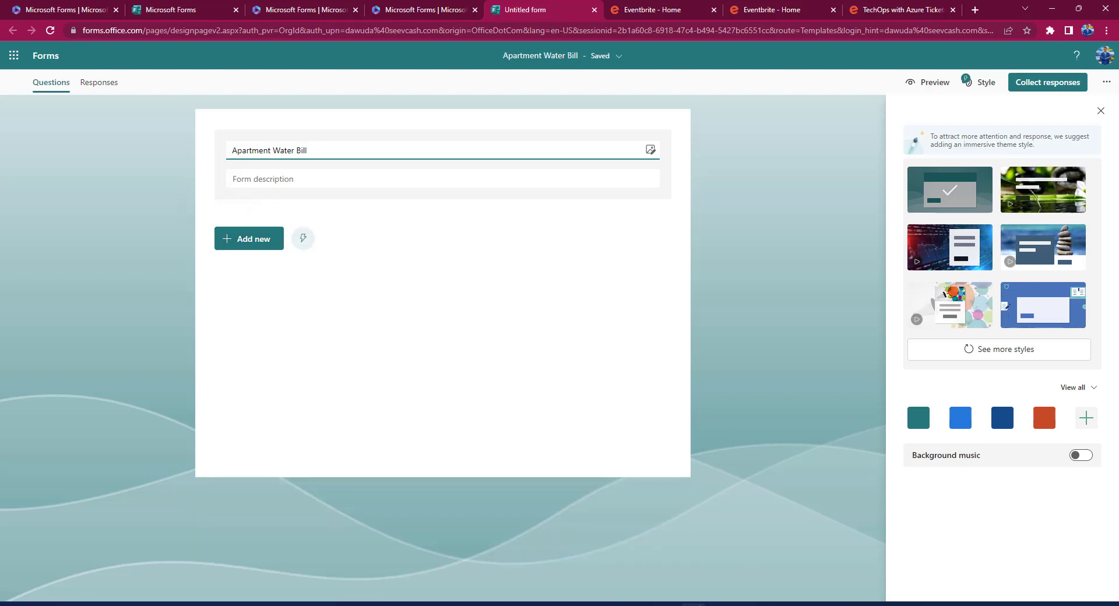
# Add question 1, a text question titled 'Full Name'.
pyautogui.moveTo(752, 604)
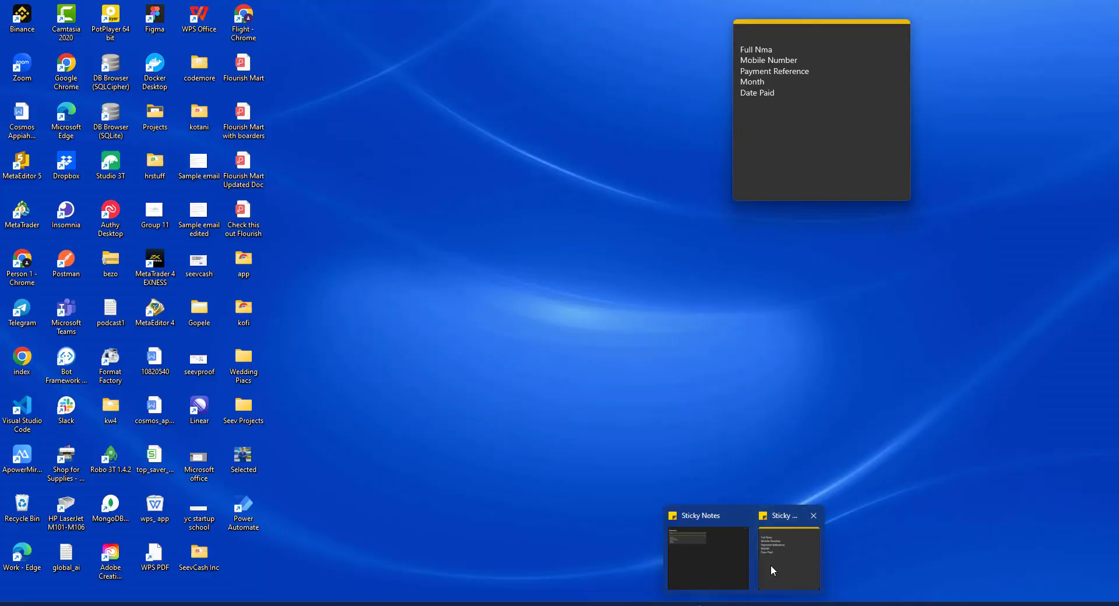
pyautogui.click(773, 570)
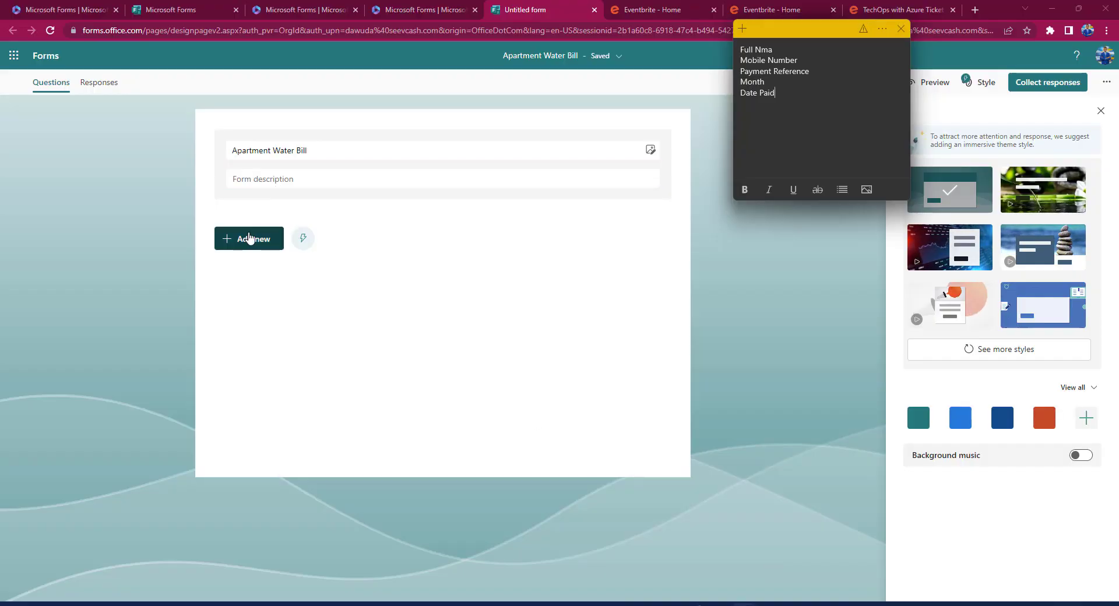
pyautogui.click(250, 245)
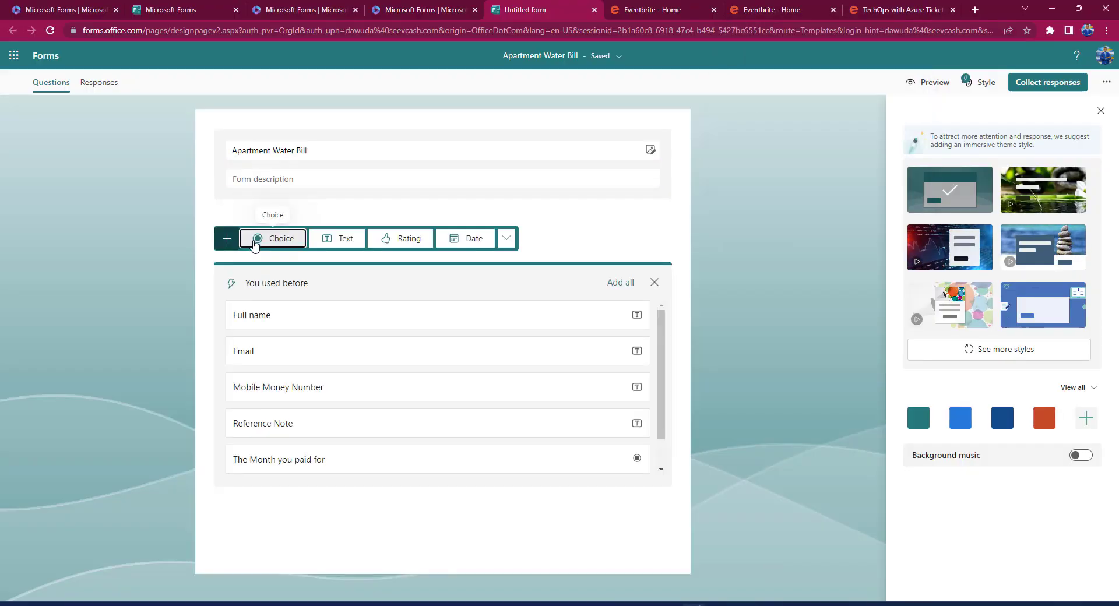
pyautogui.click(348, 244)
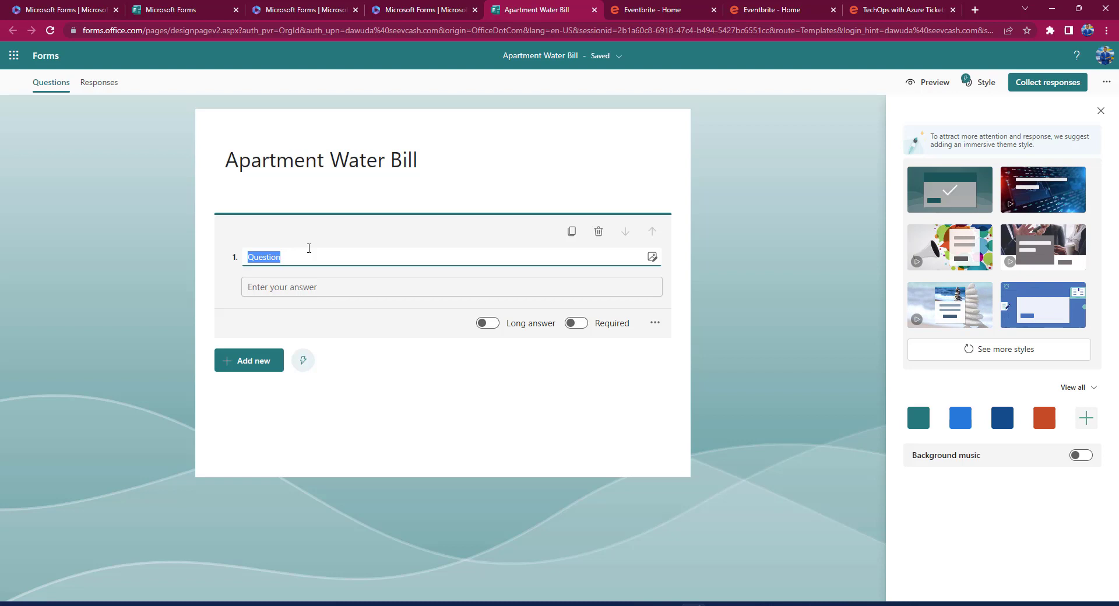
pyautogui.write('Full Name')
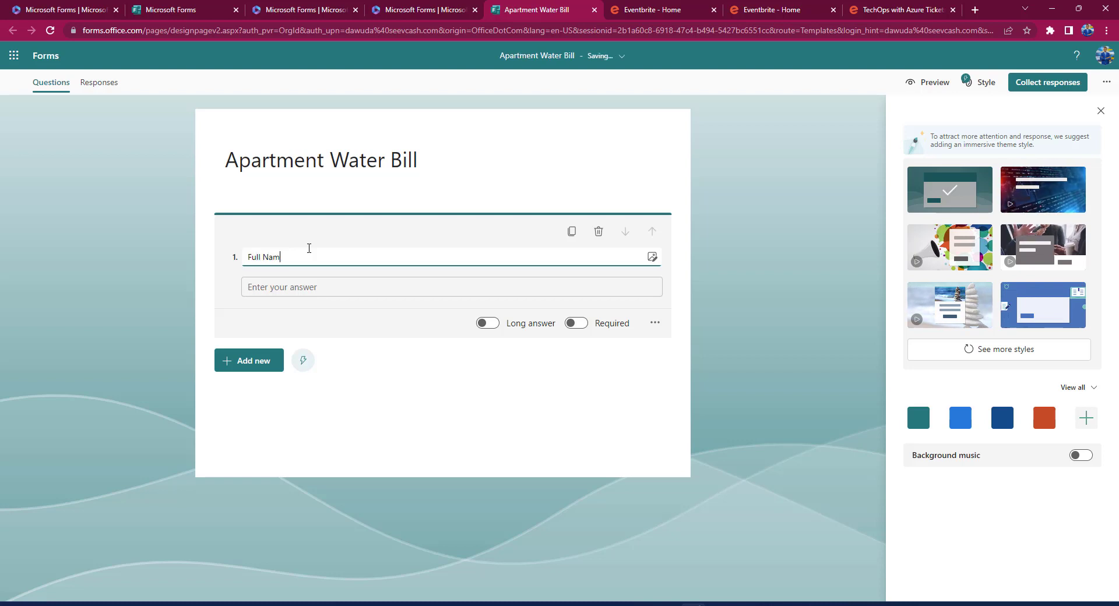
# Check the field-name note and bring up the question types for a second question.
pyautogui.click(254, 362)
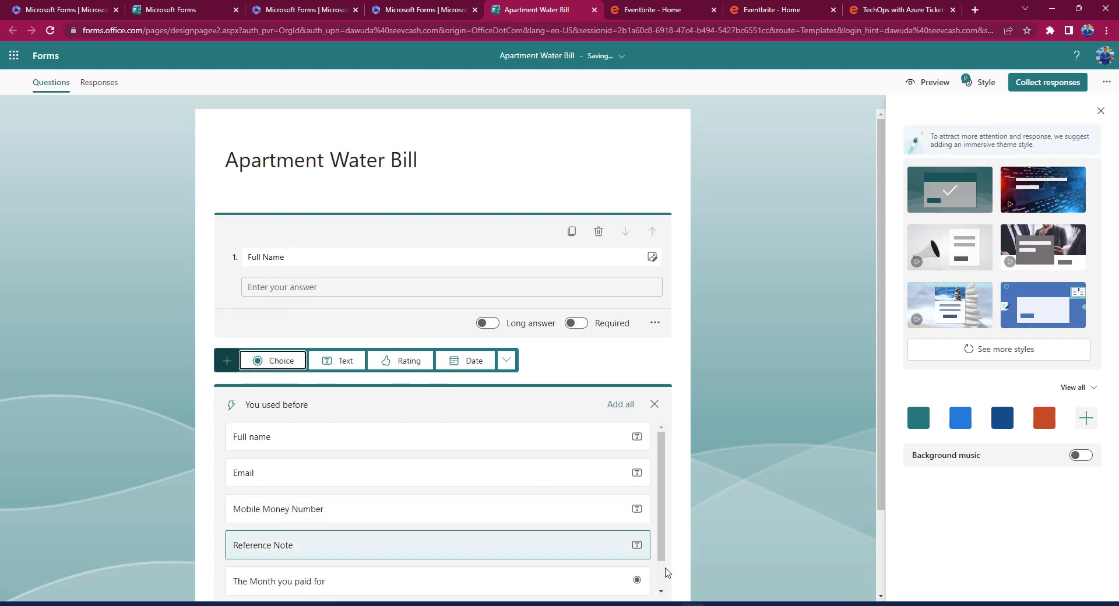
pyautogui.moveTo(778, 509)
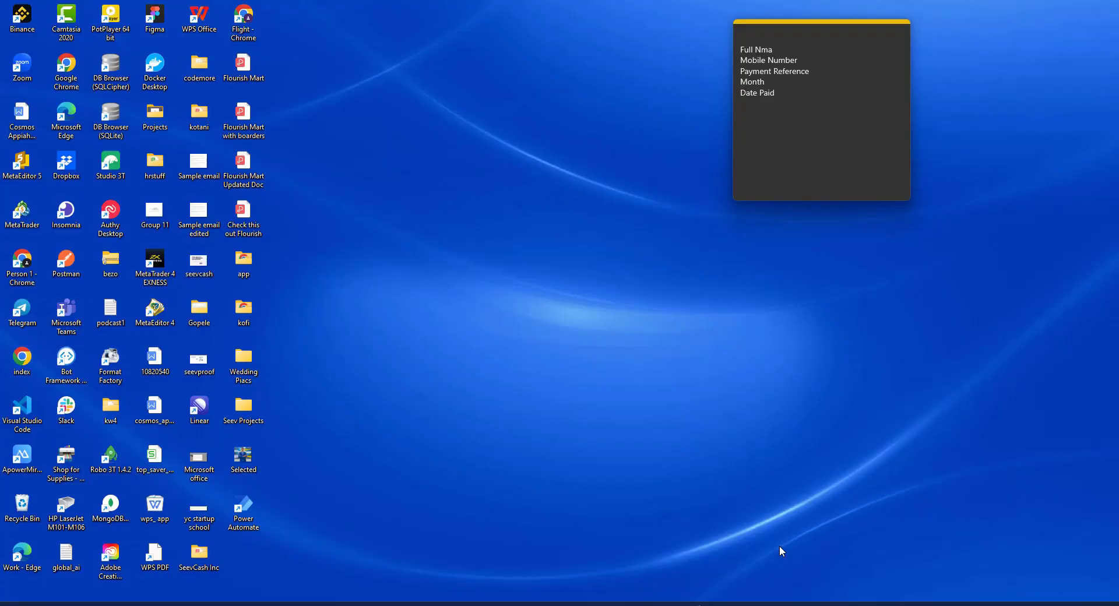
pyautogui.click(779, 545)
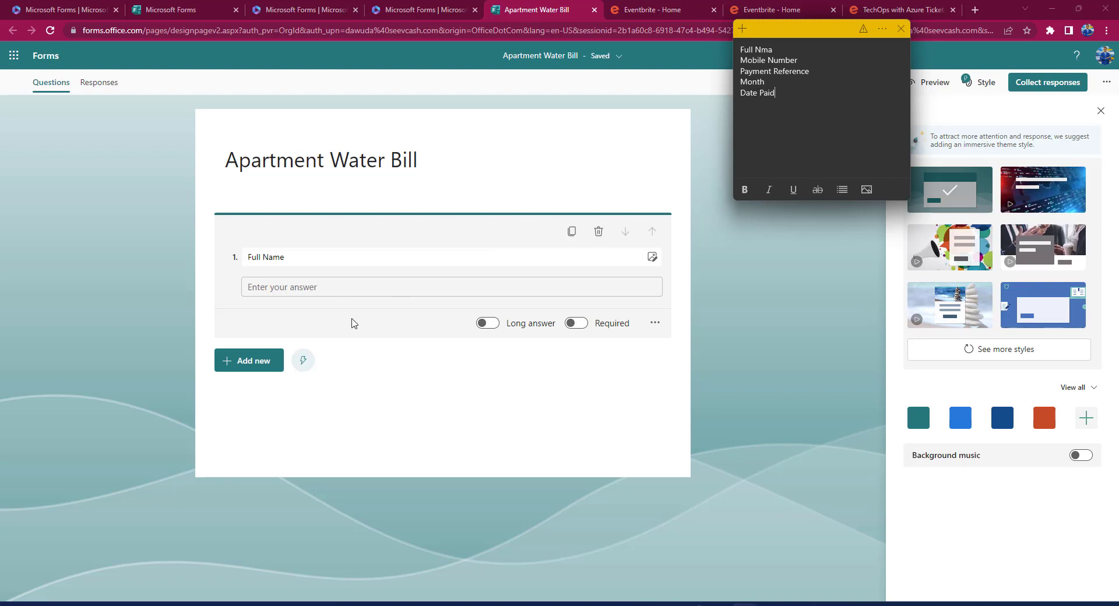
pyautogui.click(234, 362)
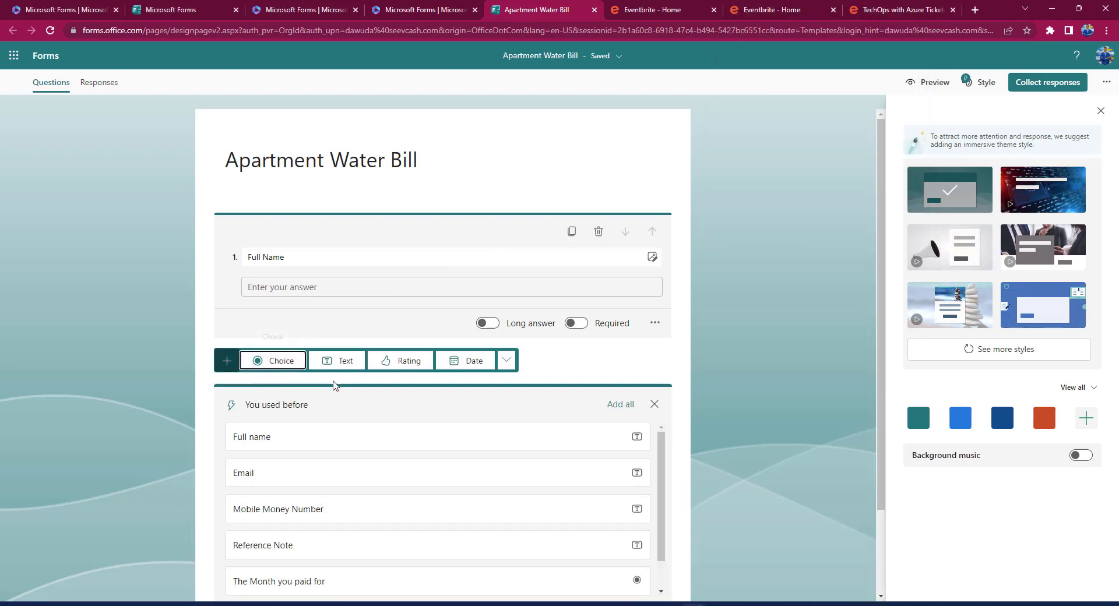
# Add question 2, a text question titled 'Mobile Money Number'.
pyautogui.click(345, 361)
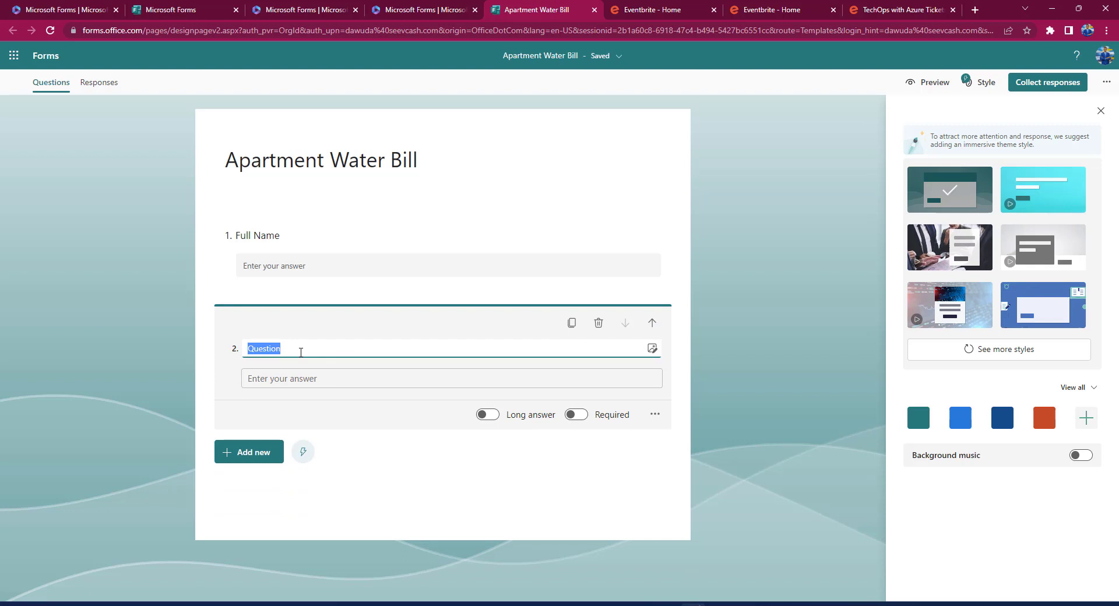
pyautogui.write('Mob')
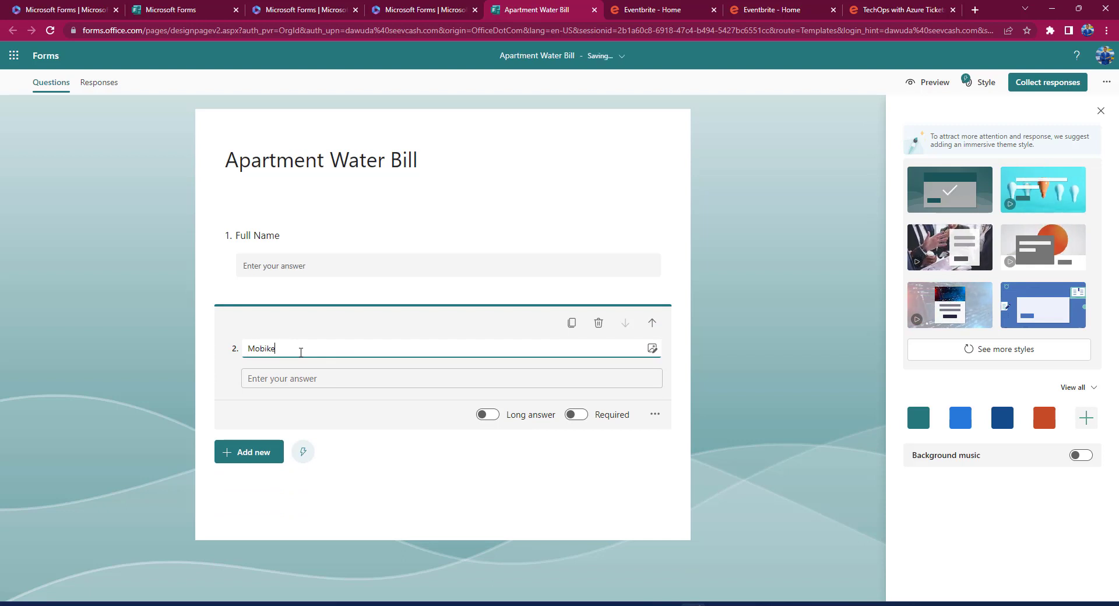
pyautogui.write('ile Money Number')
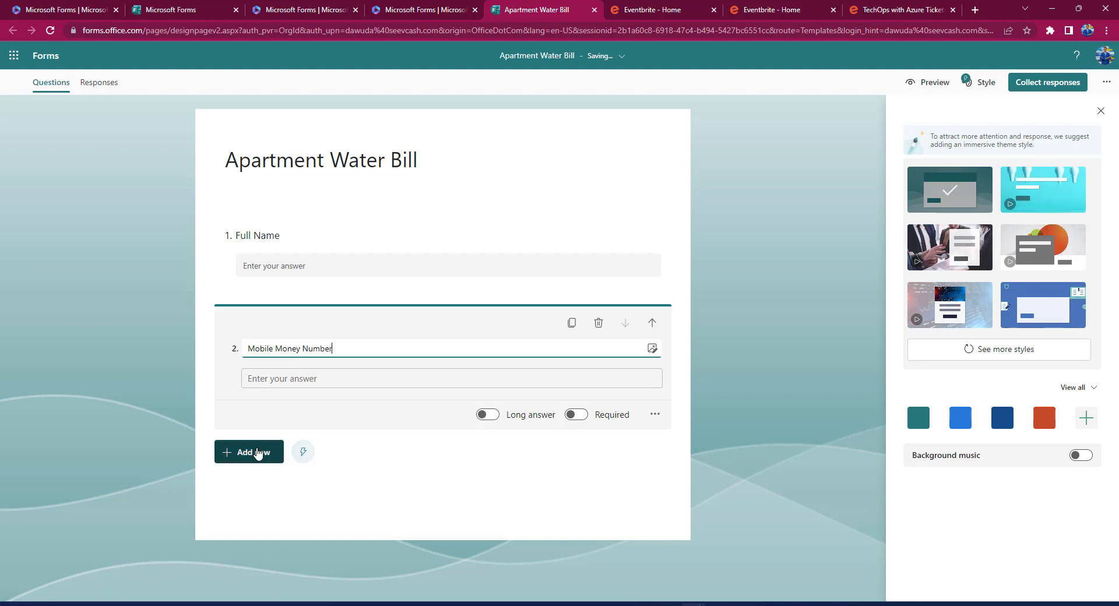
pyautogui.click(259, 454)
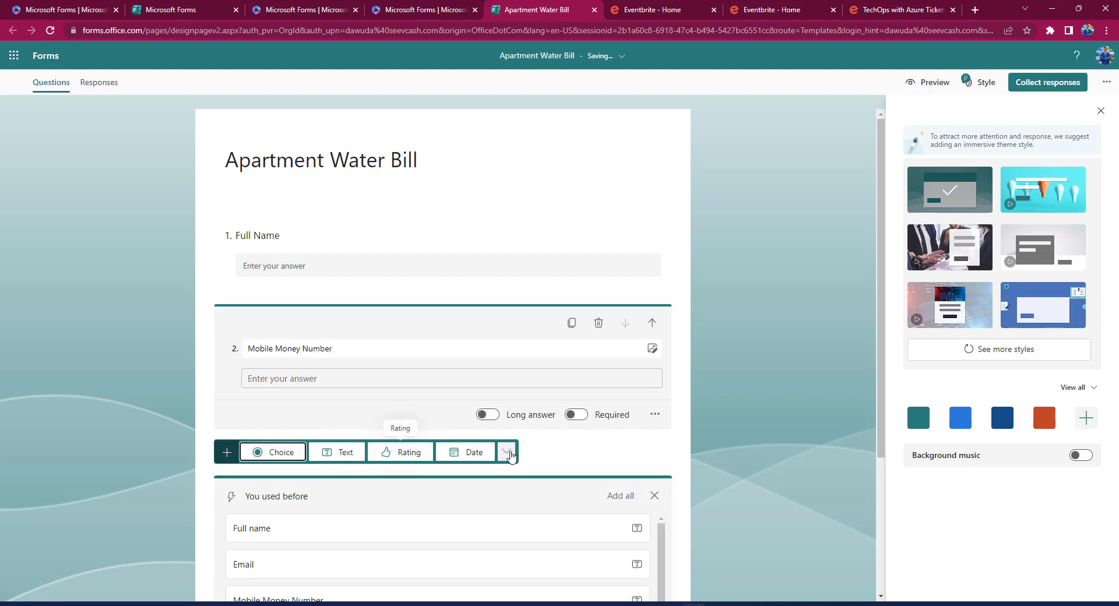
pyautogui.click(515, 456)
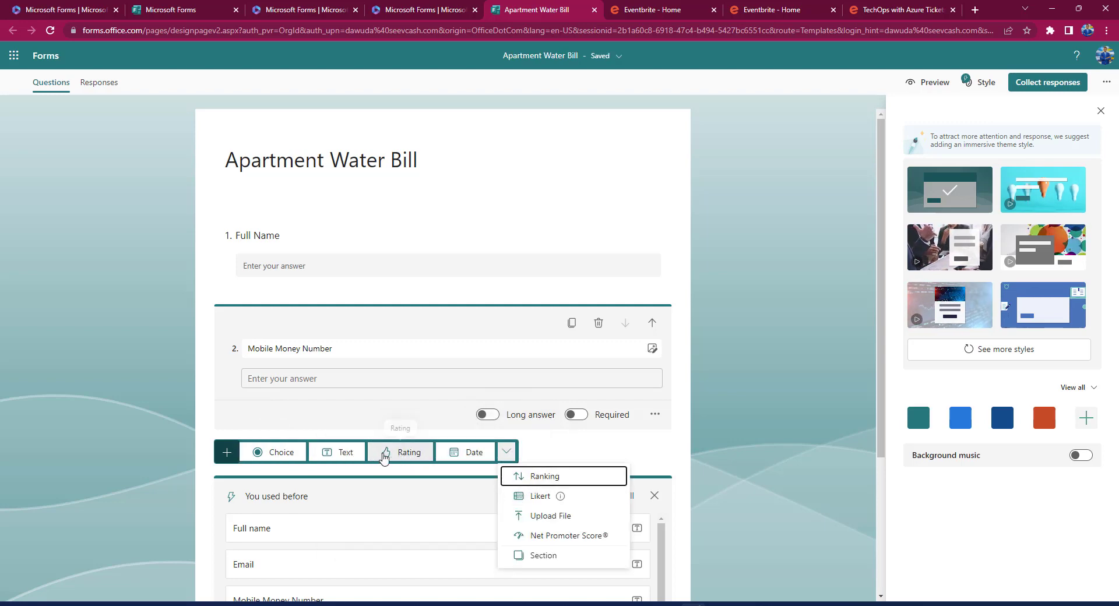
# Add choice question 3 titled 'Select the Month you are paying for'.
pyautogui.click(284, 457)
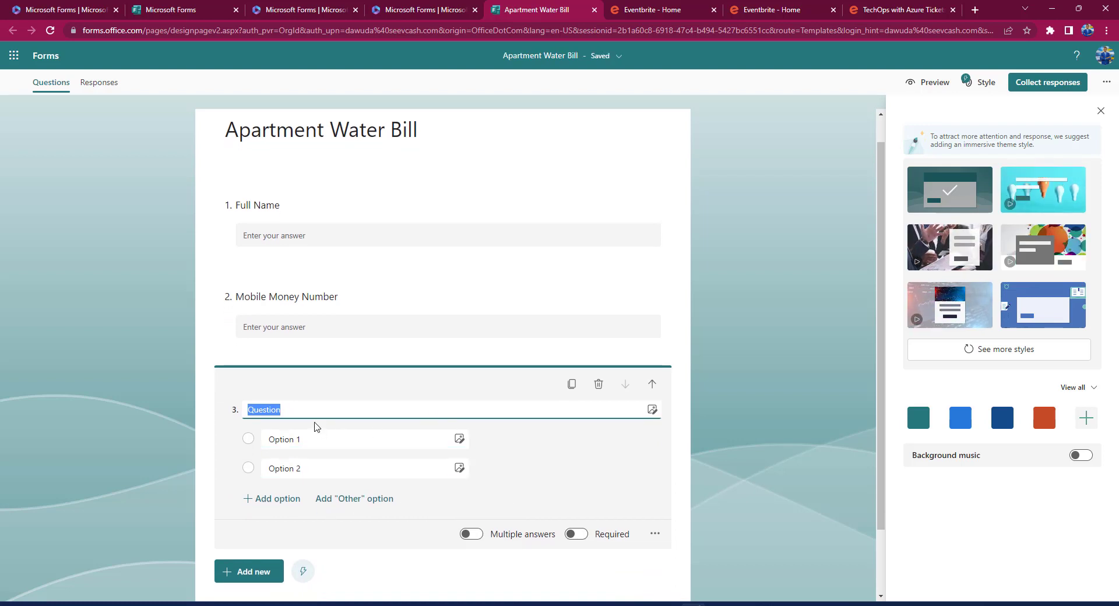
pyautogui.write('Selec')
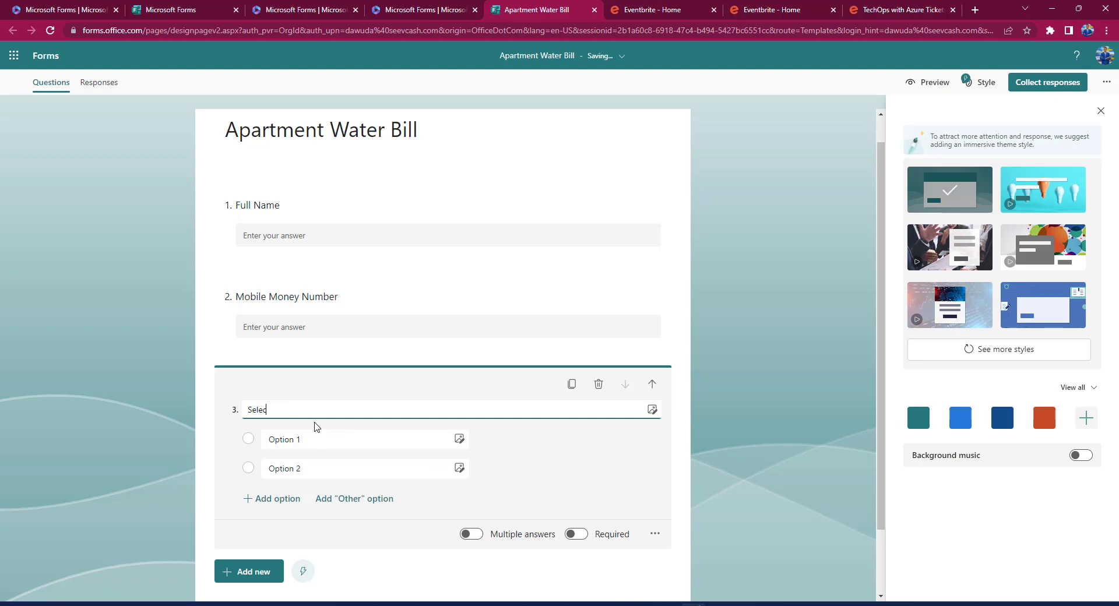
pyautogui.write('t Month')
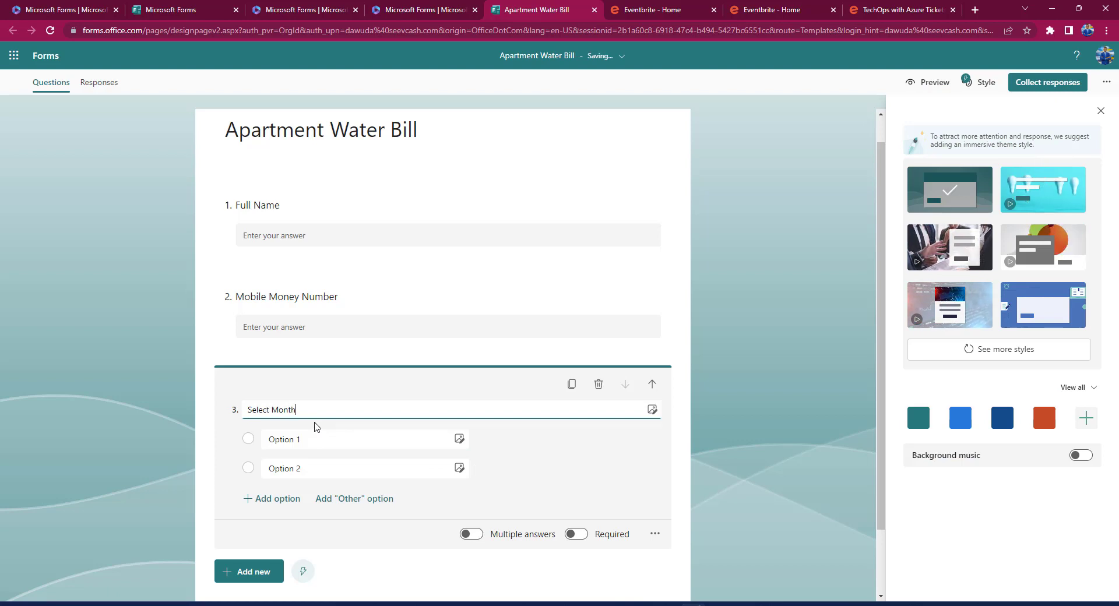
pyautogui.write(' You are')
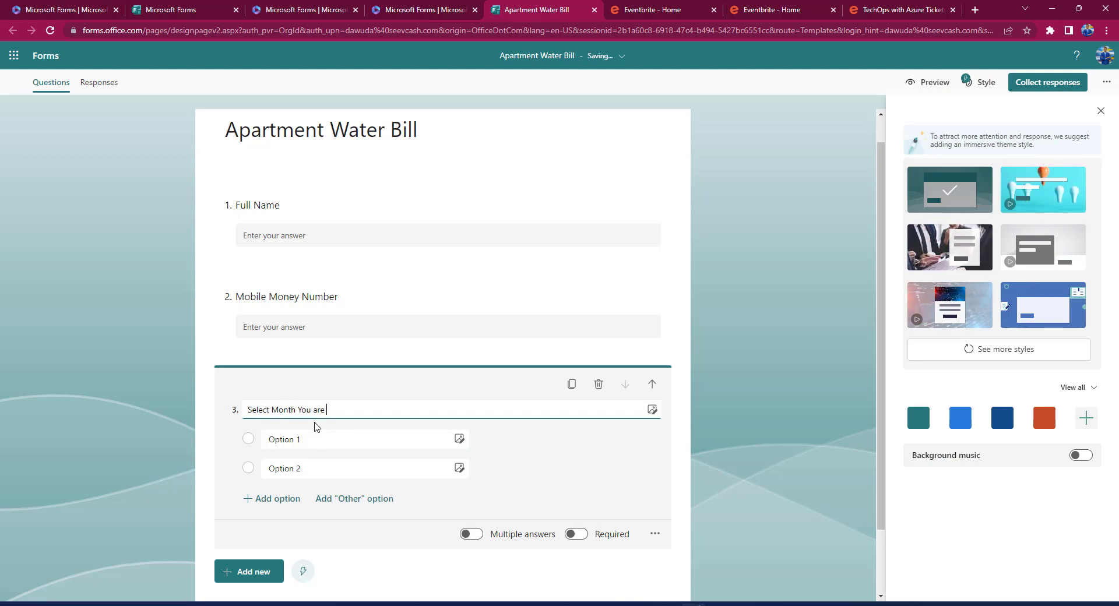
pyautogui.write(' paying for')
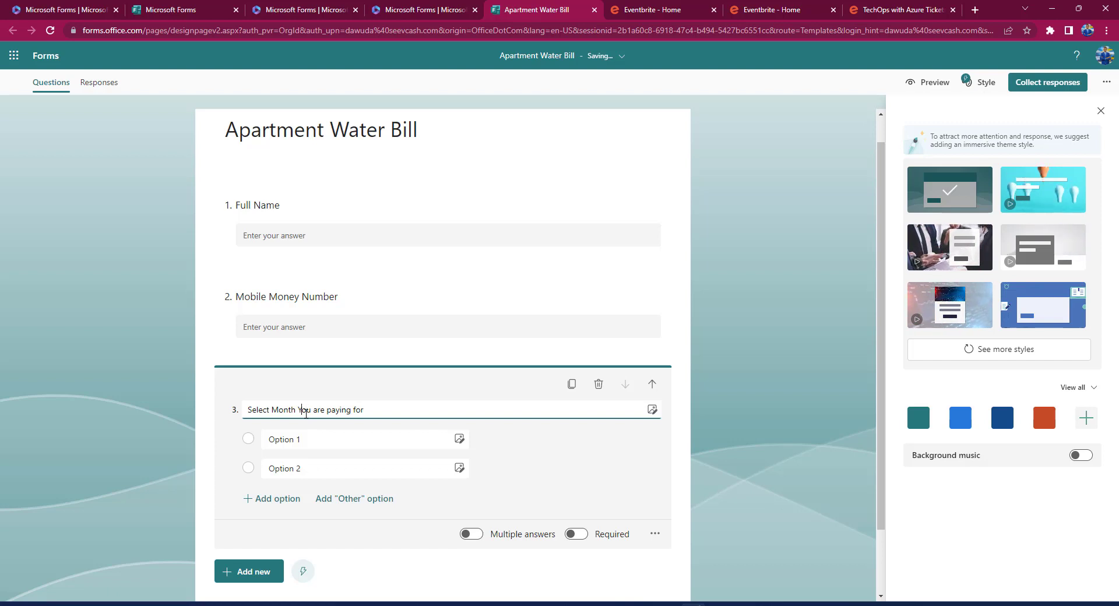
pyautogui.click(305, 410)
pyautogui.press('BackSpace')
pyautogui.write('y')
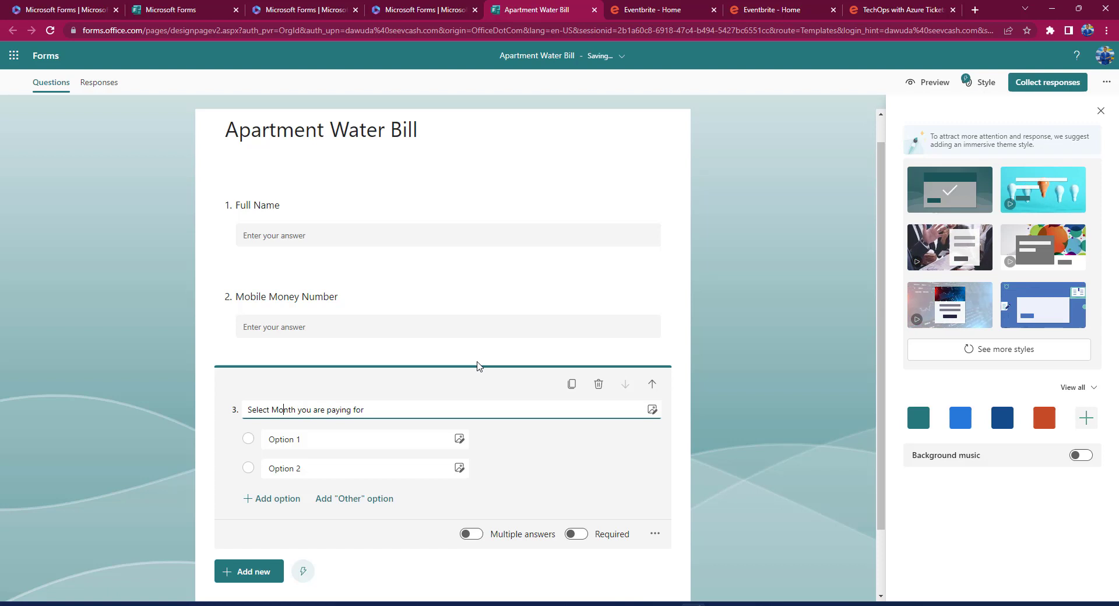
pyautogui.write(' the')
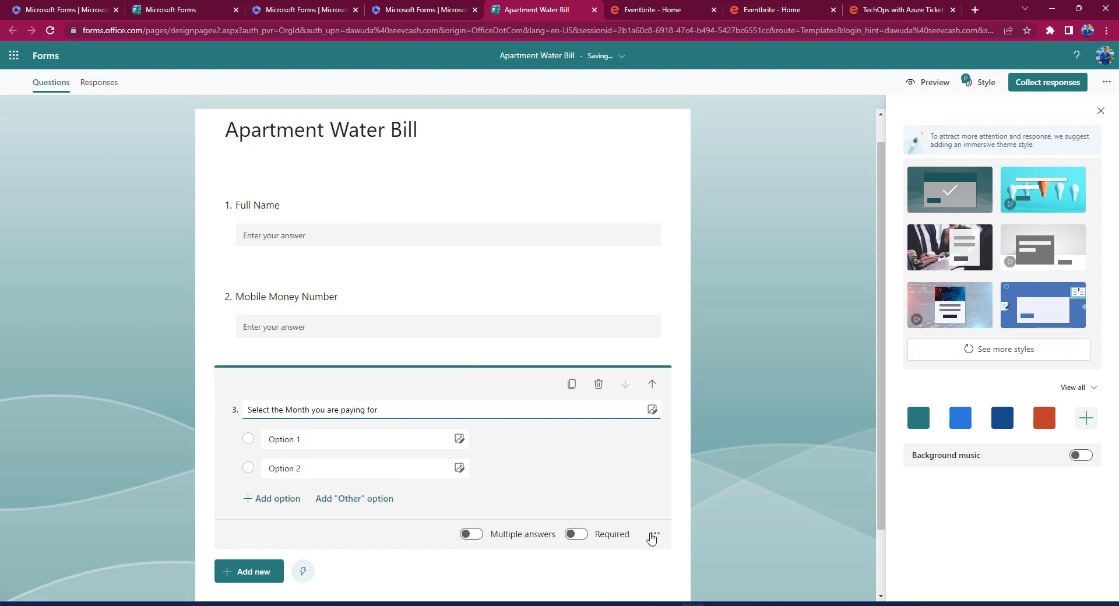
pyautogui.click(653, 535)
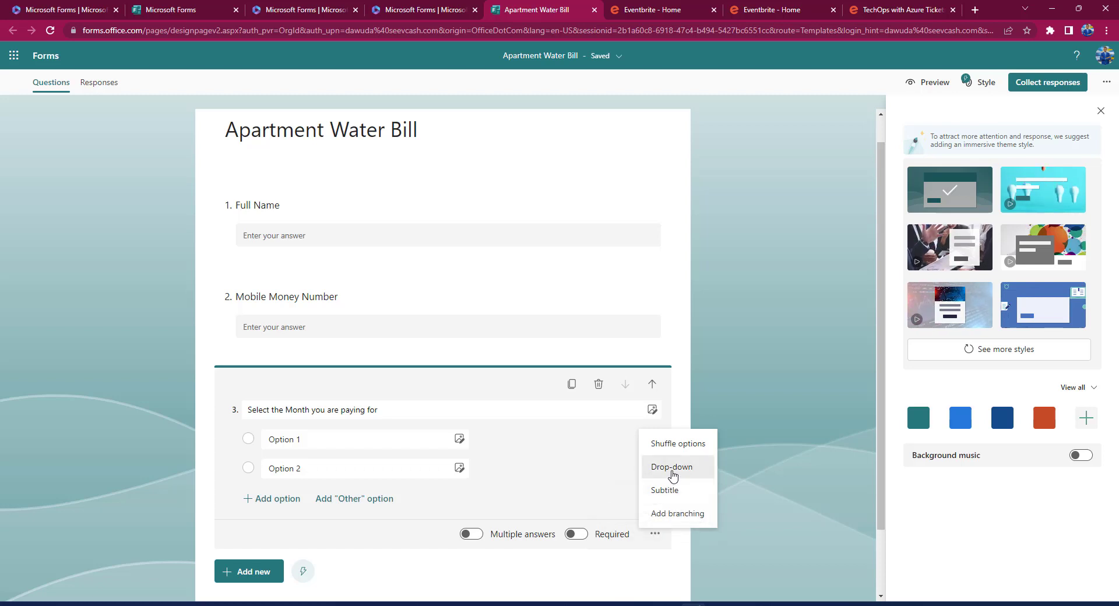
# Convert question 3 to a drop-down with options Jana, Feb, March and April.
pyautogui.click(672, 469)
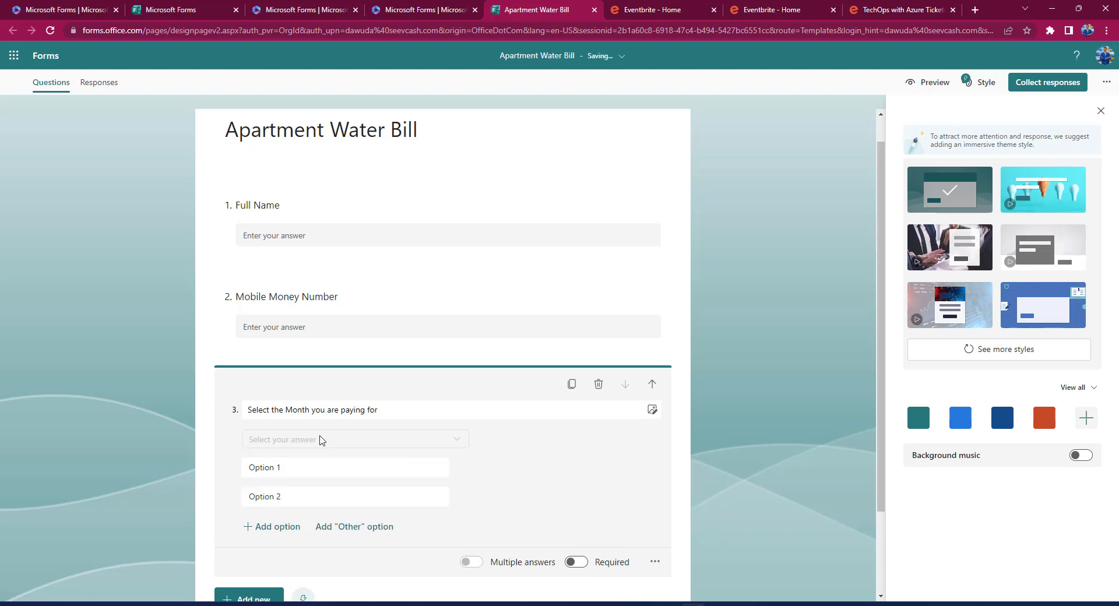
pyautogui.click(296, 468)
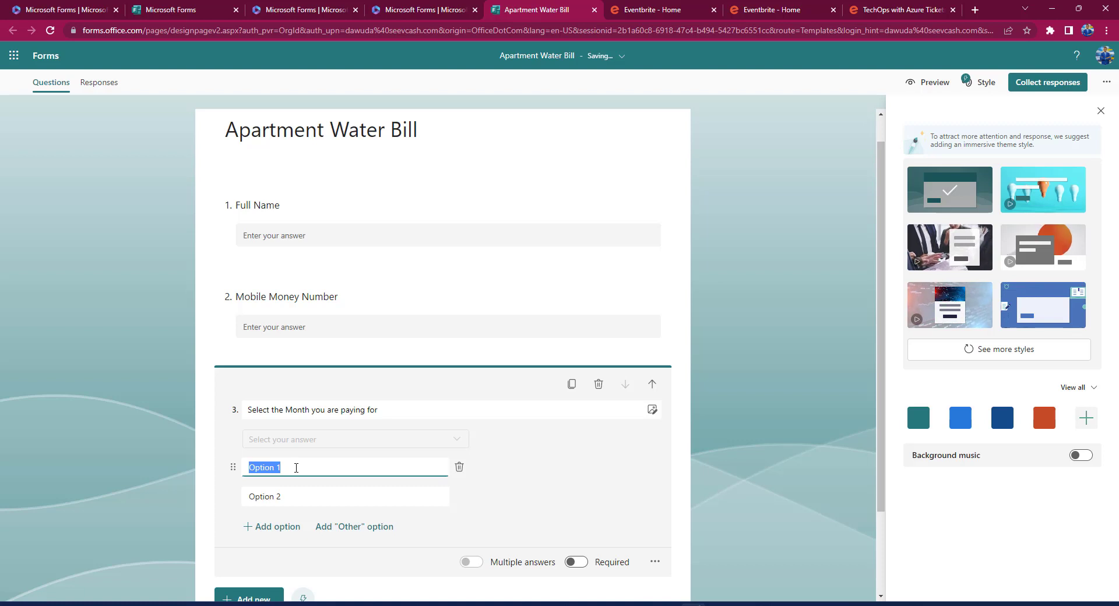
pyautogui.write('Jana')
pyautogui.click(279, 498)
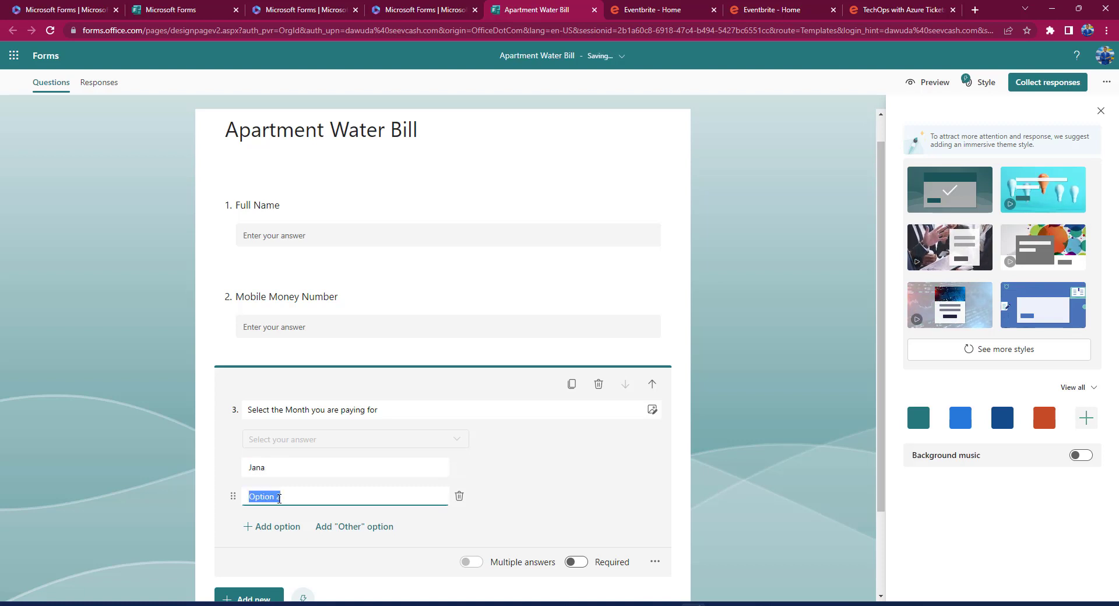
pyautogui.write('Feb')
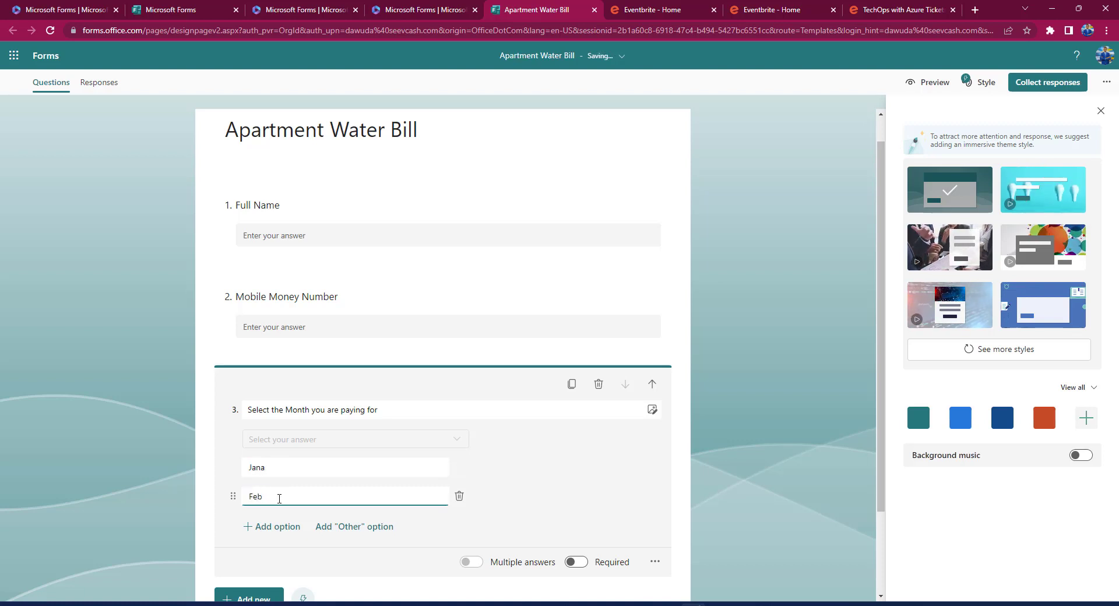
pyautogui.click(295, 531)
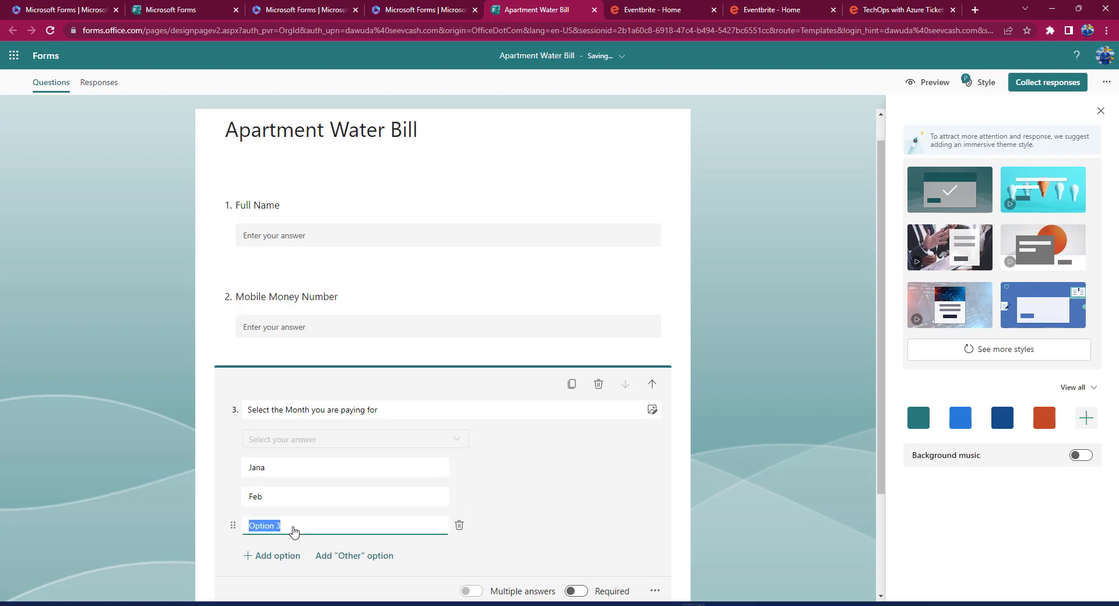
pyautogui.write('March')
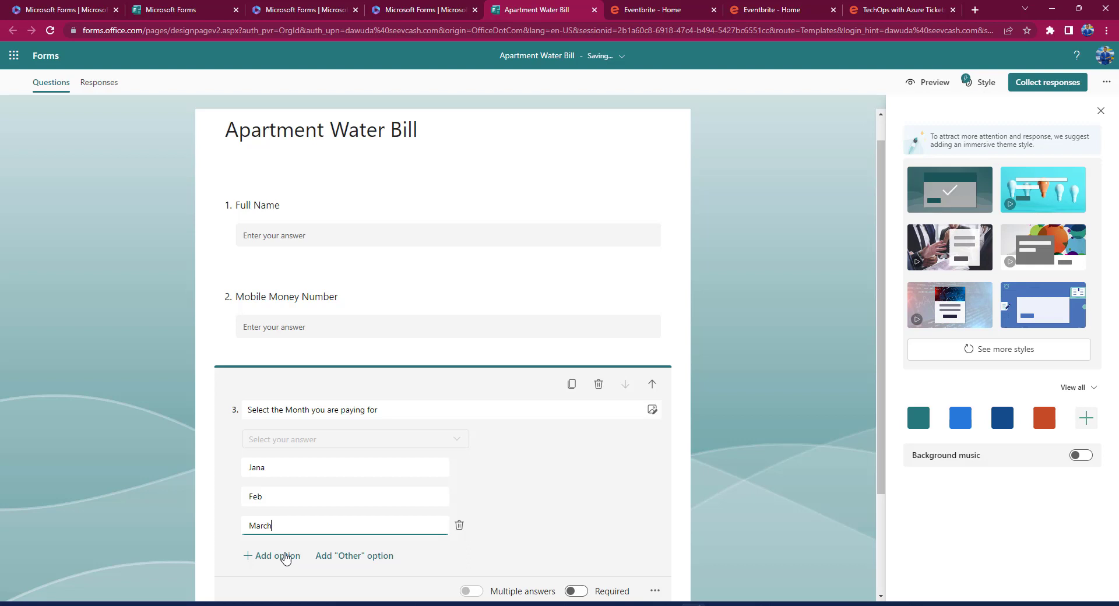
pyautogui.click(272, 557)
pyautogui.write('April')
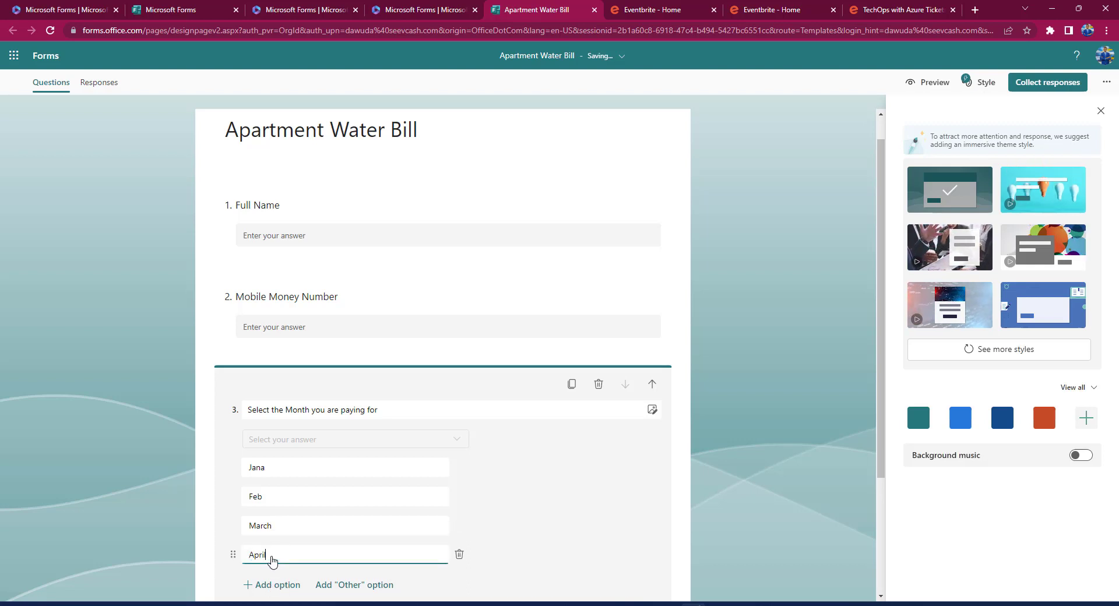
pyautogui.scroll(-3, 272, 561)
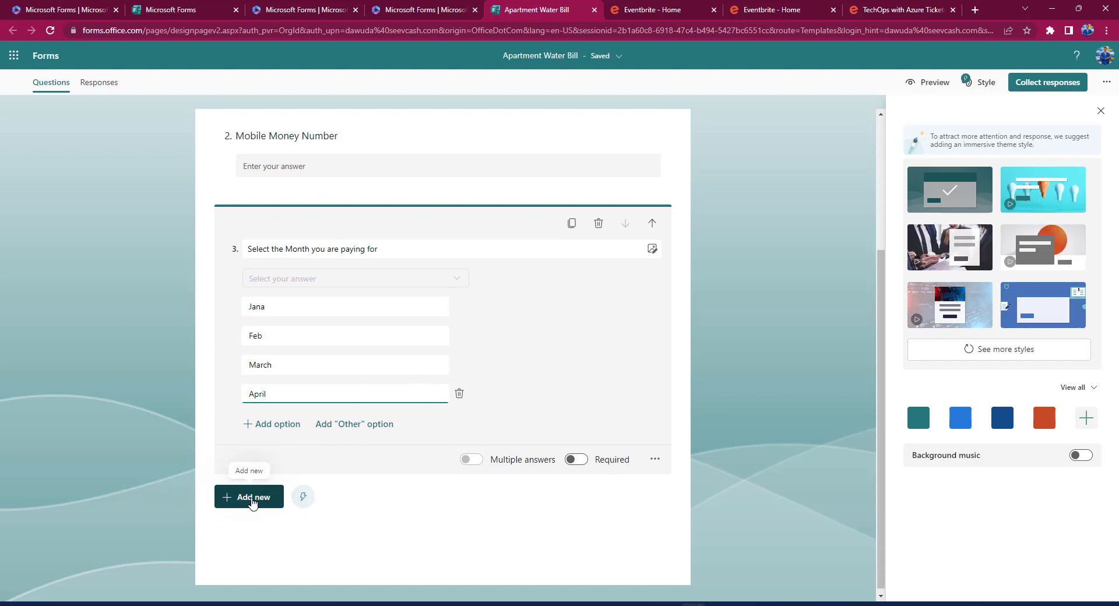
# Add question 4, a text question titled 'Payment Reference Used'.
pyautogui.click(252, 501)
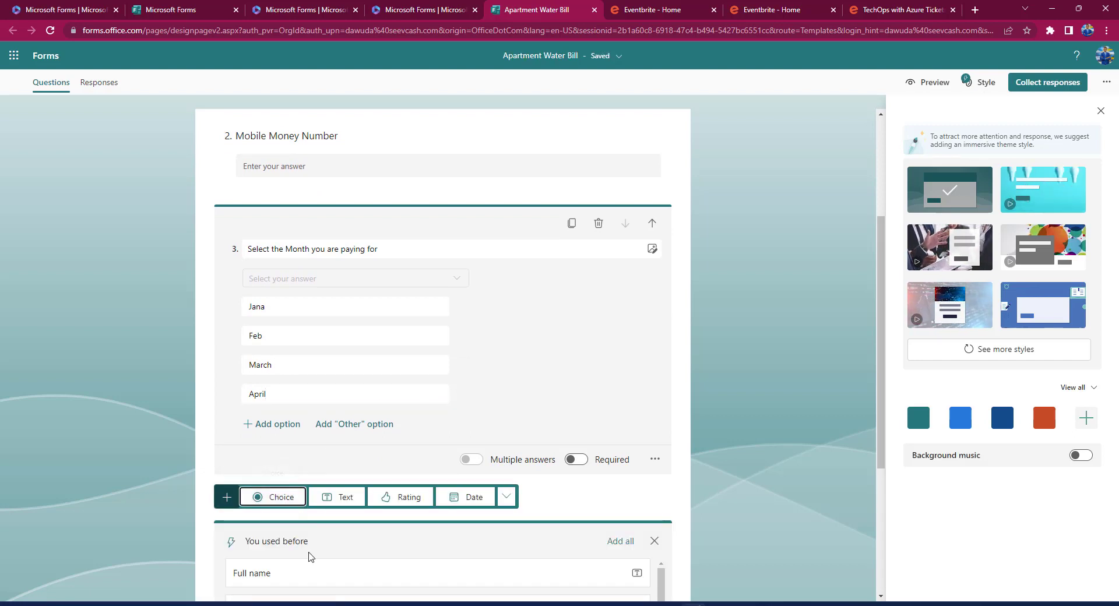
pyautogui.scroll(-3, 311, 556)
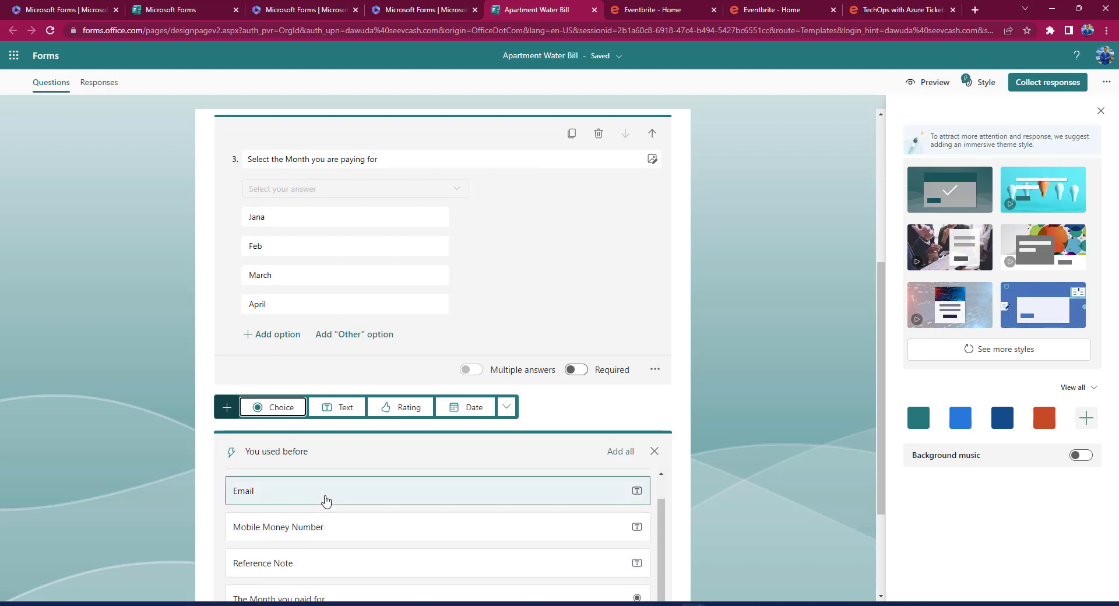
pyautogui.scroll(1, 326, 501)
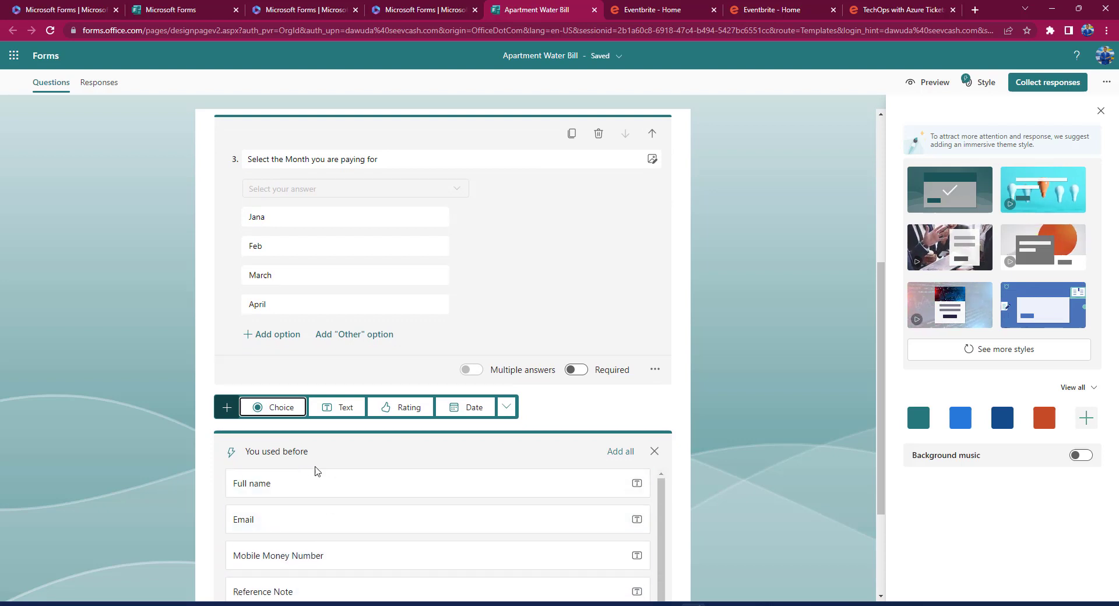
pyautogui.scroll(-3, 322, 470)
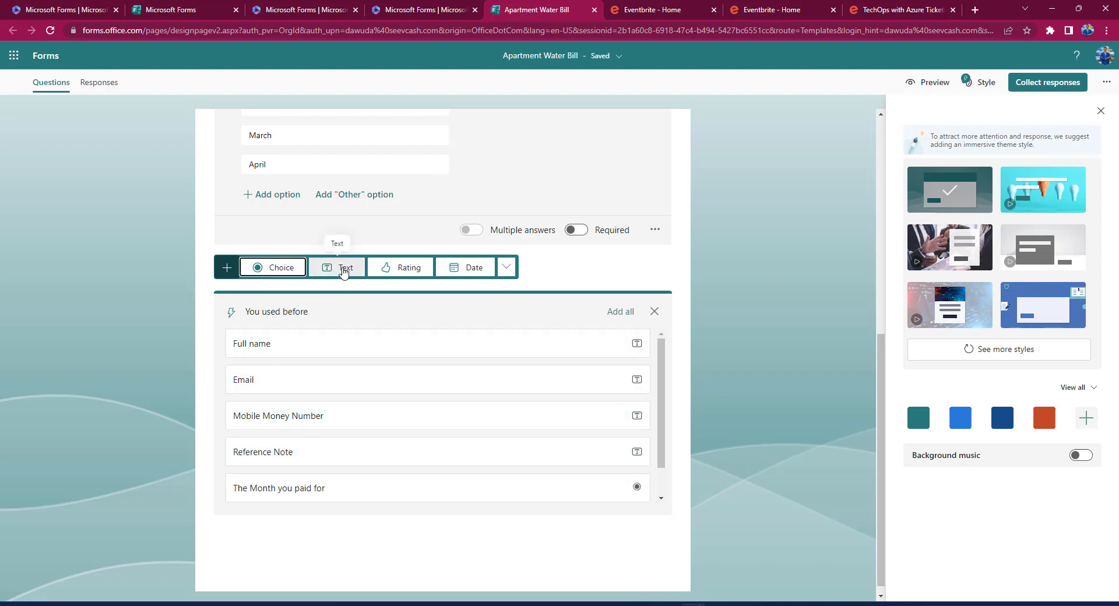
pyautogui.click(344, 269)
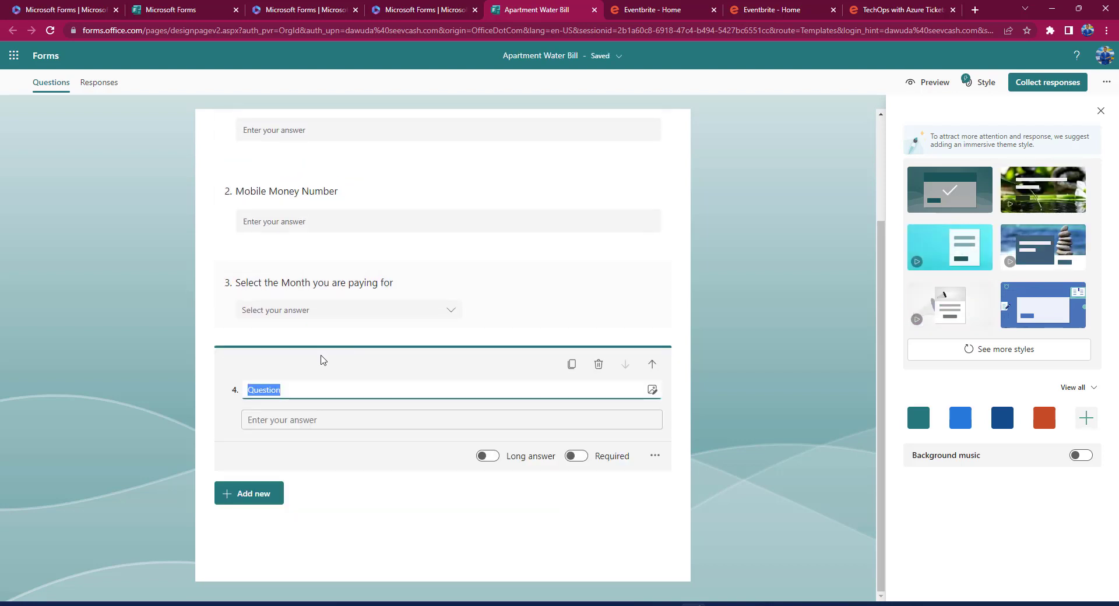
pyautogui.write('Refere')
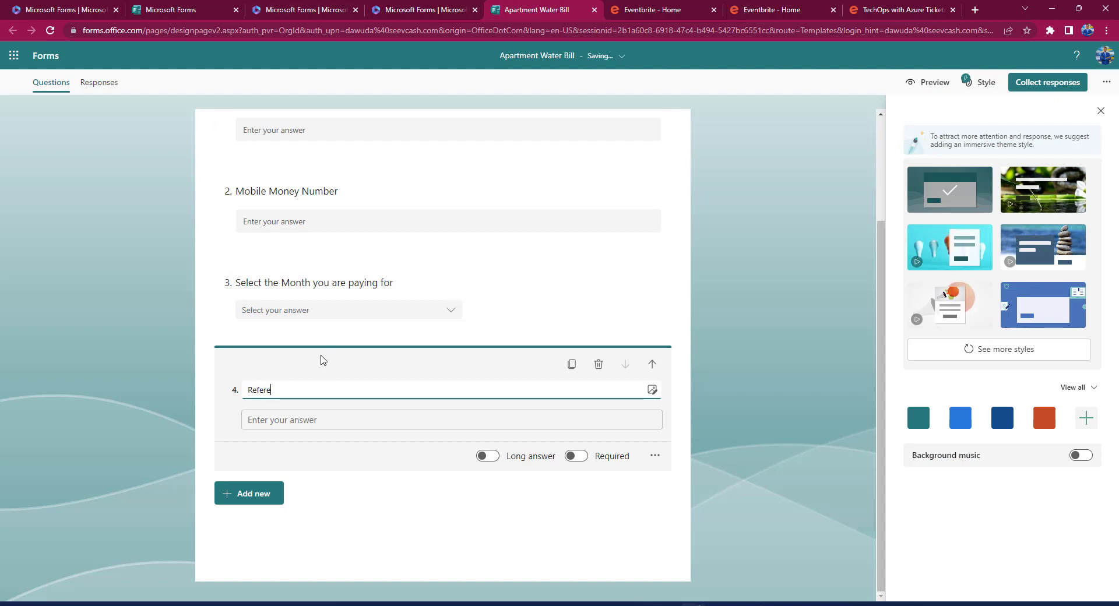
pyautogui.write('nce Note')
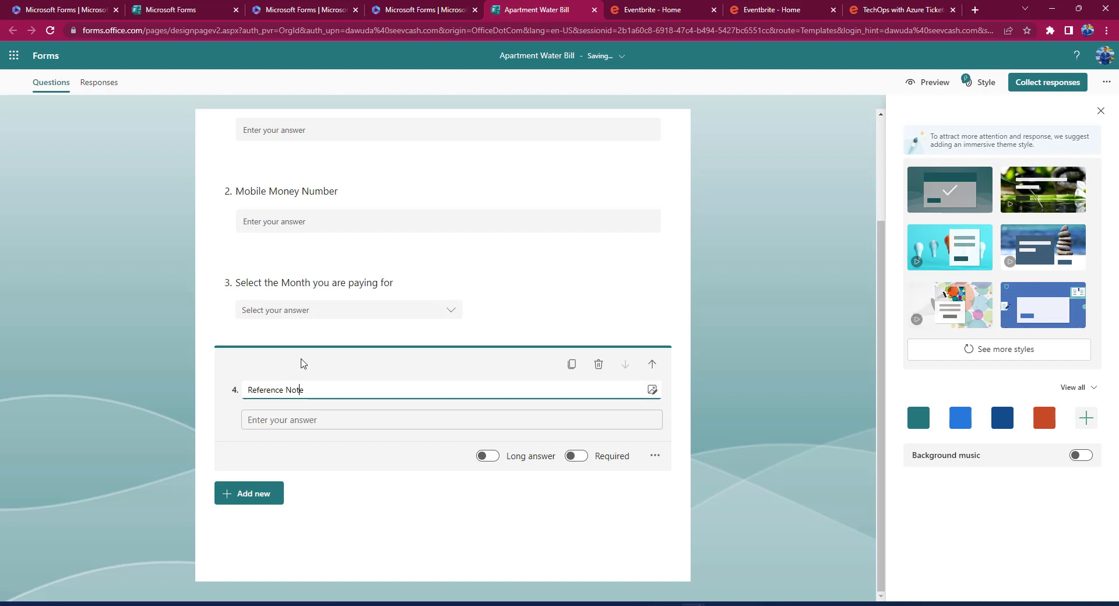
pyautogui.press('Home')
pyautogui.write('Paym')
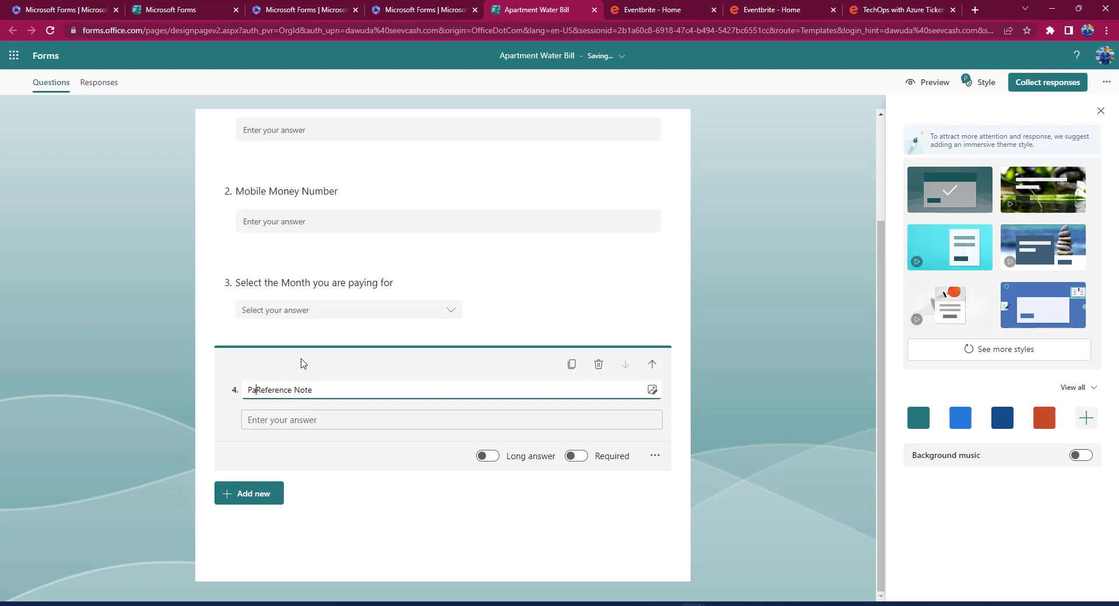
pyautogui.write('ent')
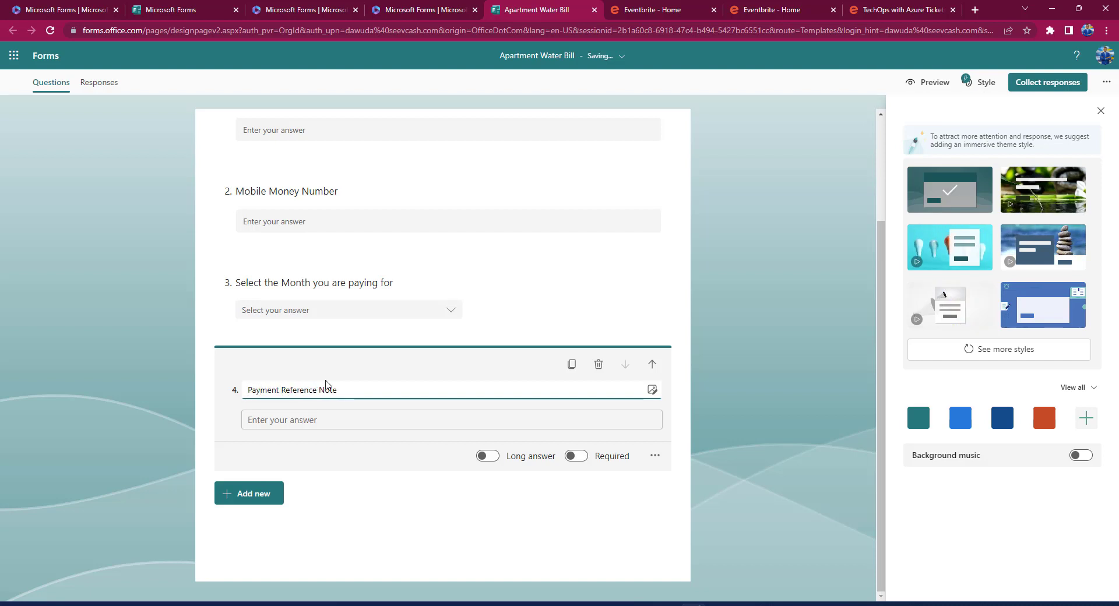
pyautogui.click(338, 390)
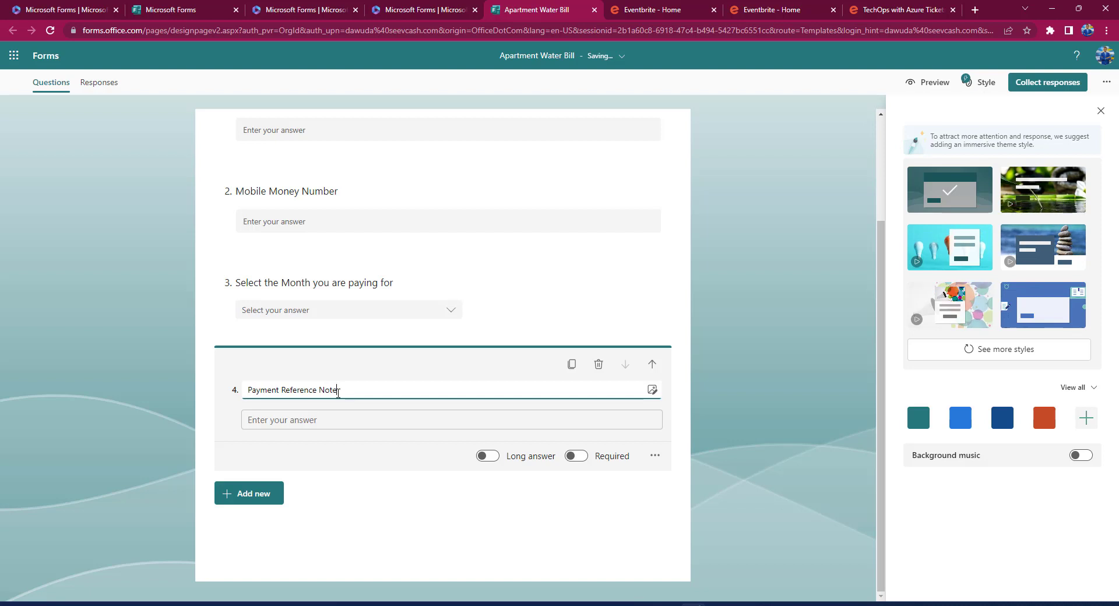
pyautogui.press('BackSpace')
pyautogui.press('BackSpace')
pyautogui.press('BackSpace')
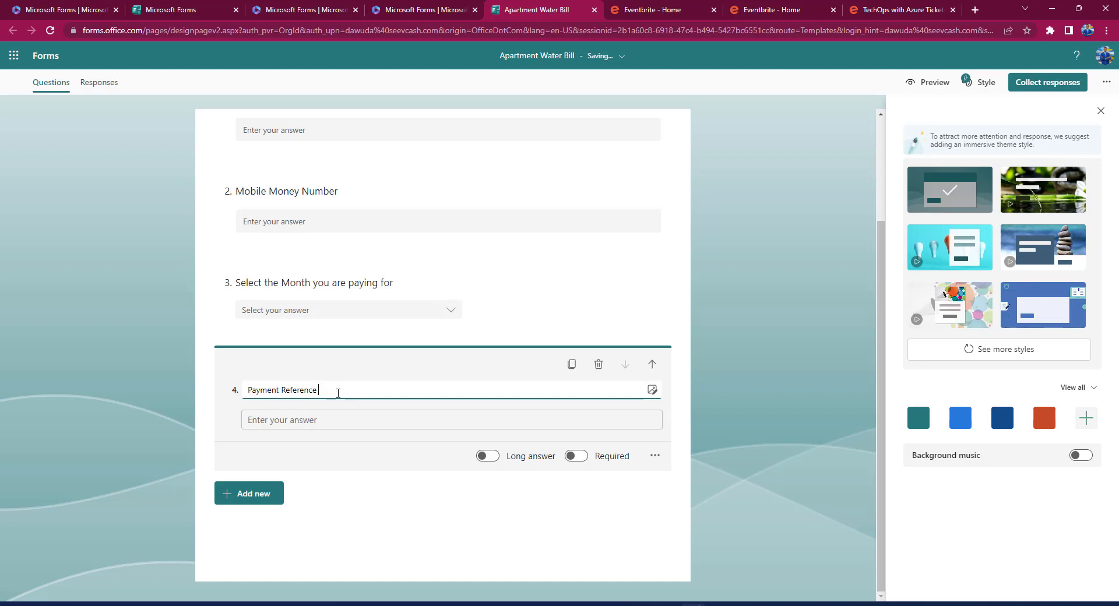
pyautogui.write('Used')
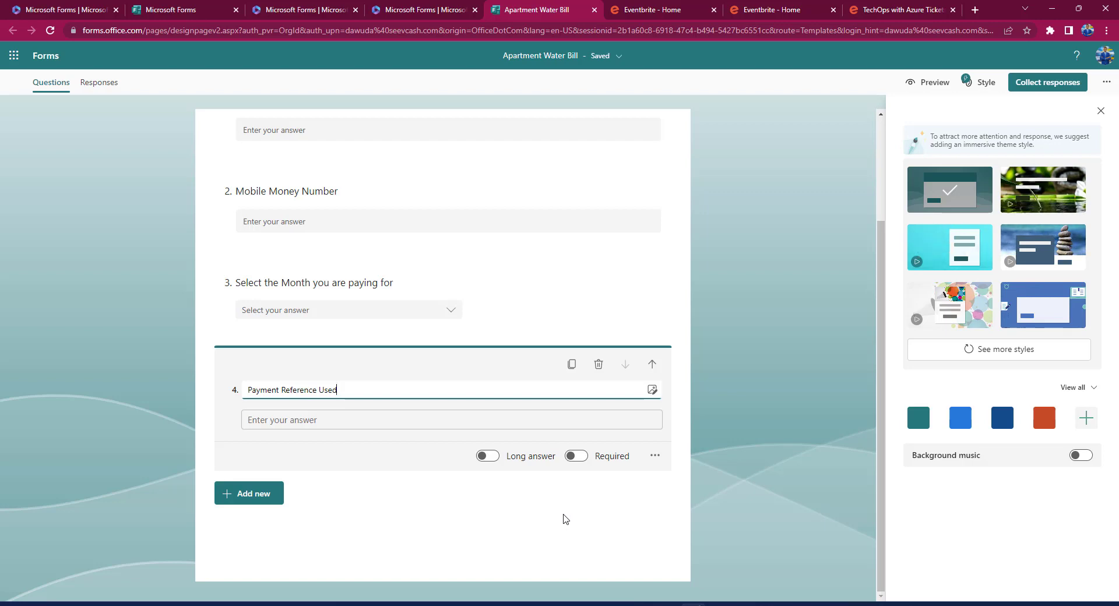
pyautogui.moveTo(779, 557)
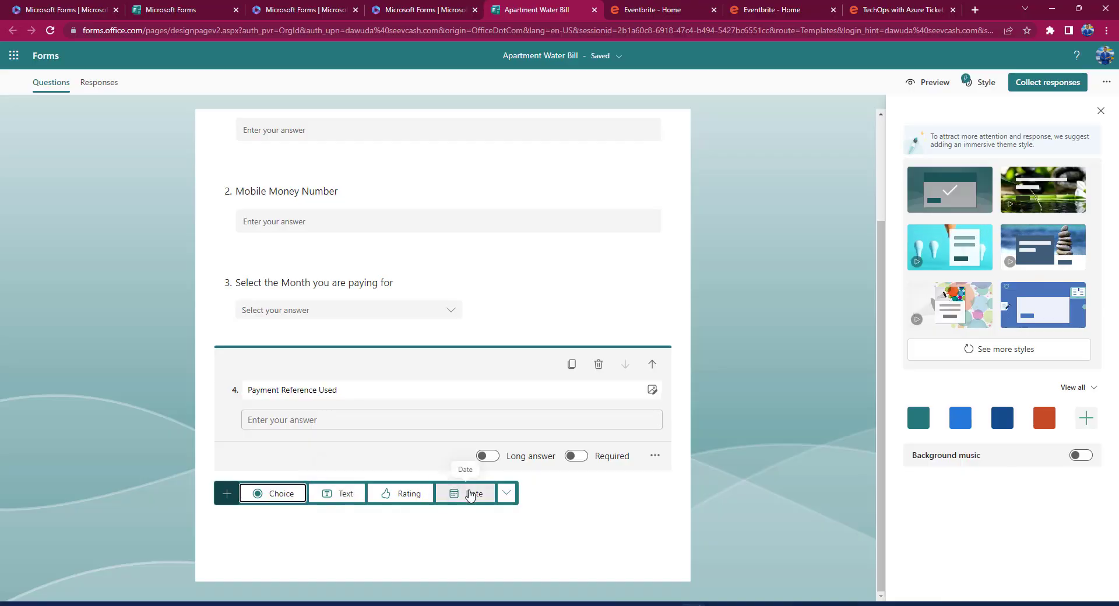
# Add question 5, a date question titled 'Date you made payment', and return to the top.
pyautogui.click(470, 495)
pyautogui.write('Date')
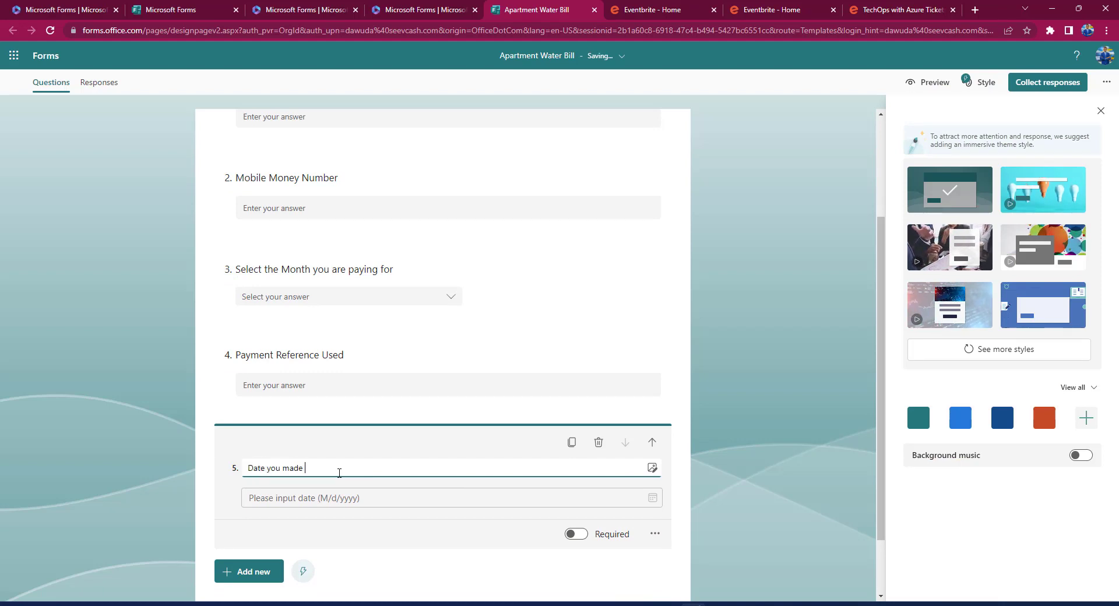
pyautogui.write('you made pay')
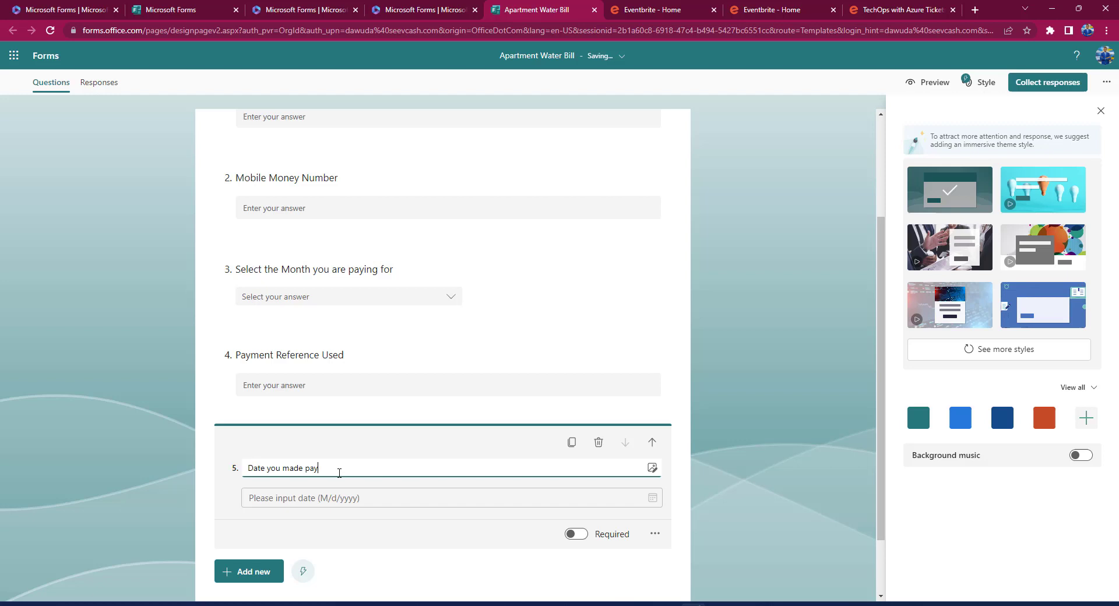
pyautogui.write('ment')
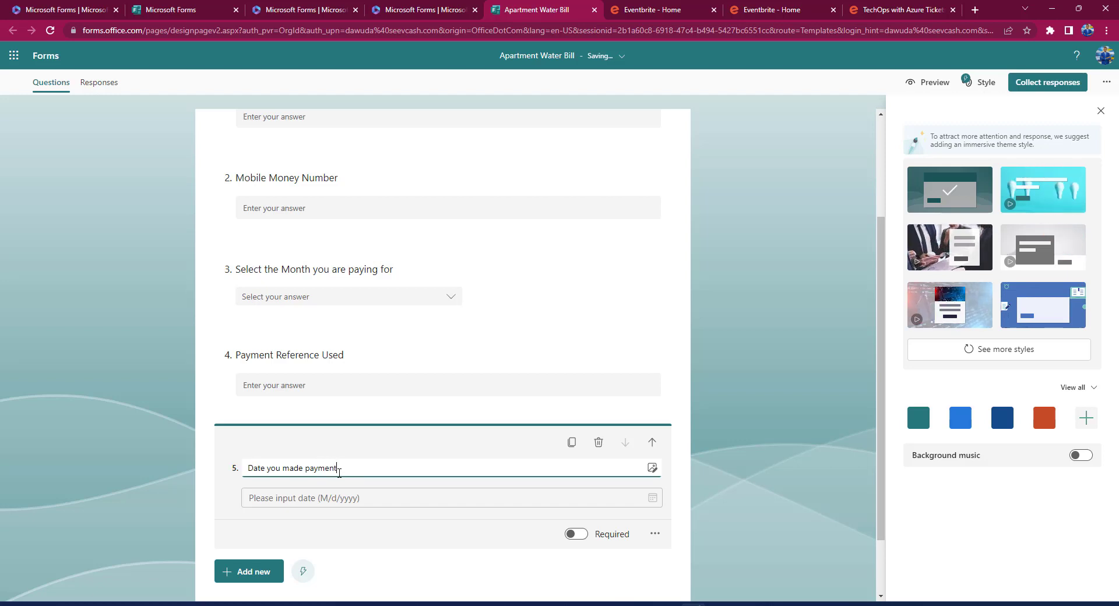
pyautogui.click(792, 391)
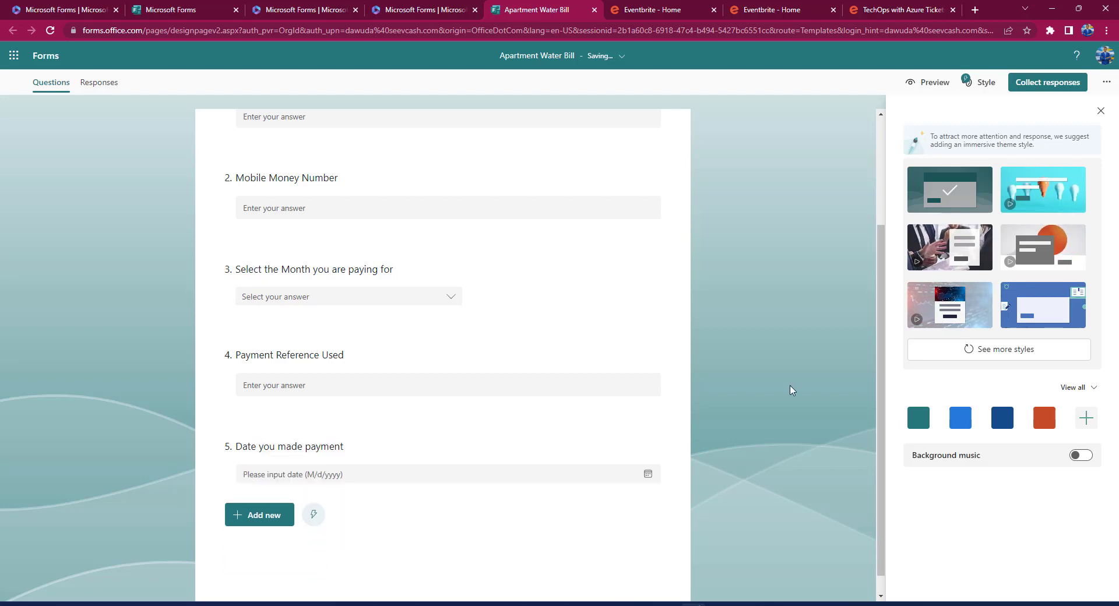
pyautogui.scroll(1, 474, 386)
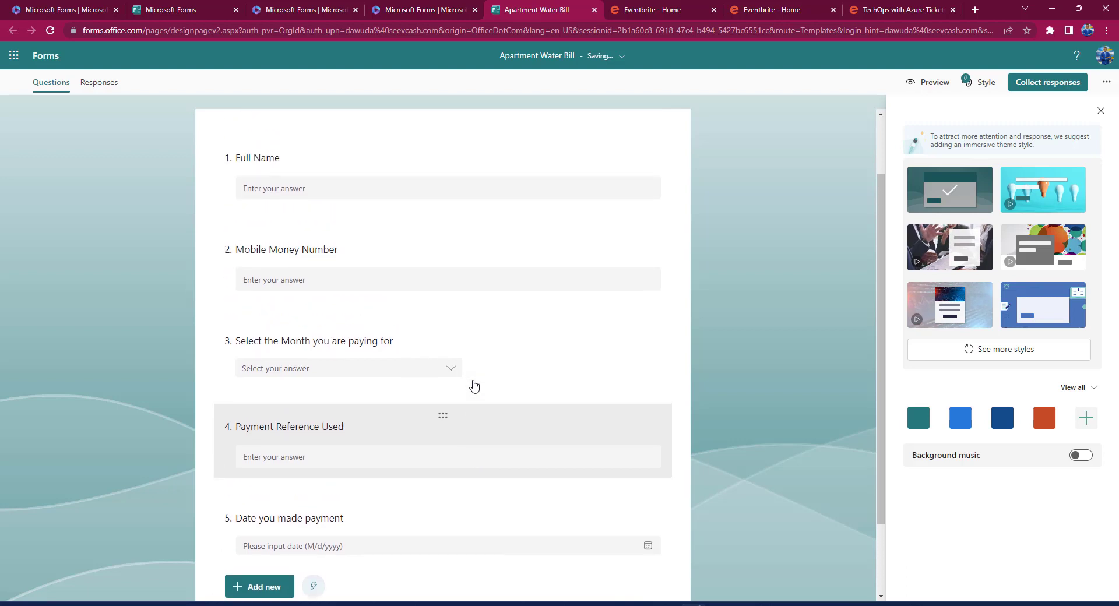
pyautogui.scroll(1, 358, 282)
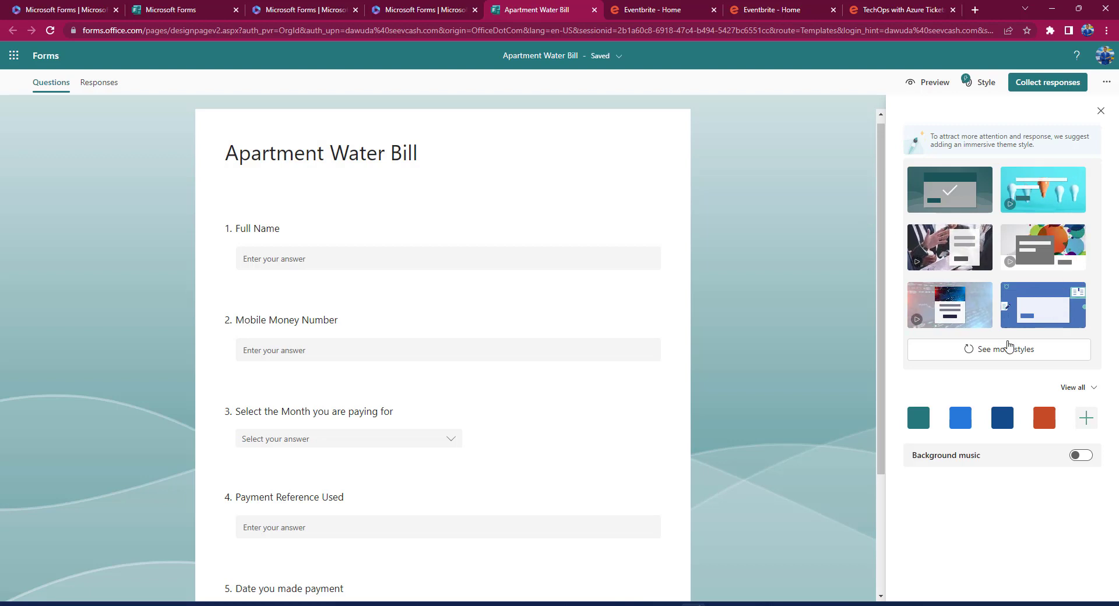
# Try several purple theme backgrounds, settling on Purple Office.
pyautogui.click(1010, 353)
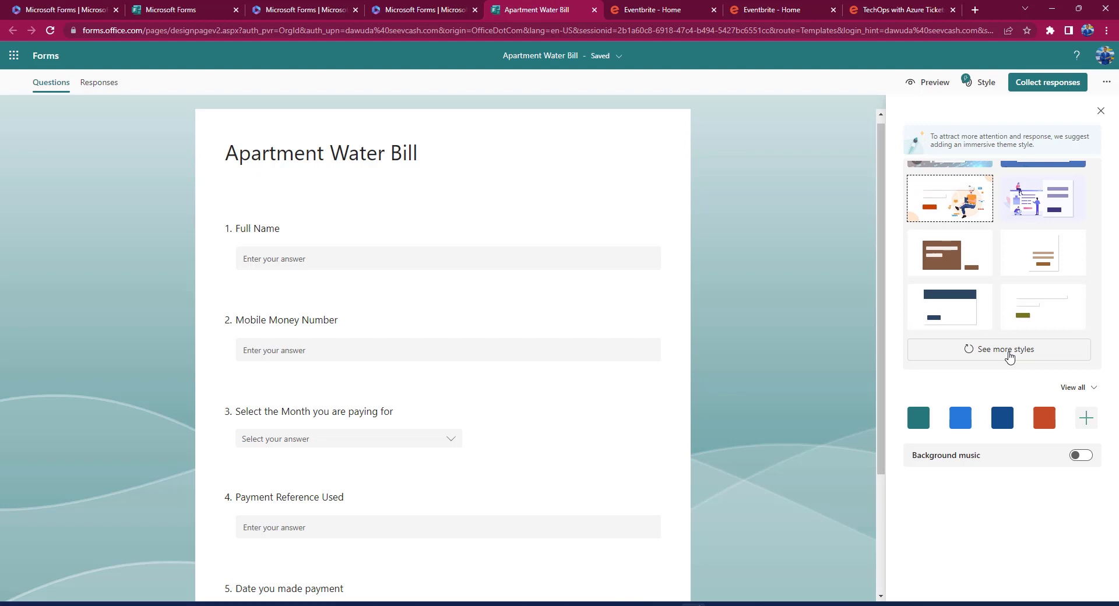
pyautogui.scroll(1, 1043, 216)
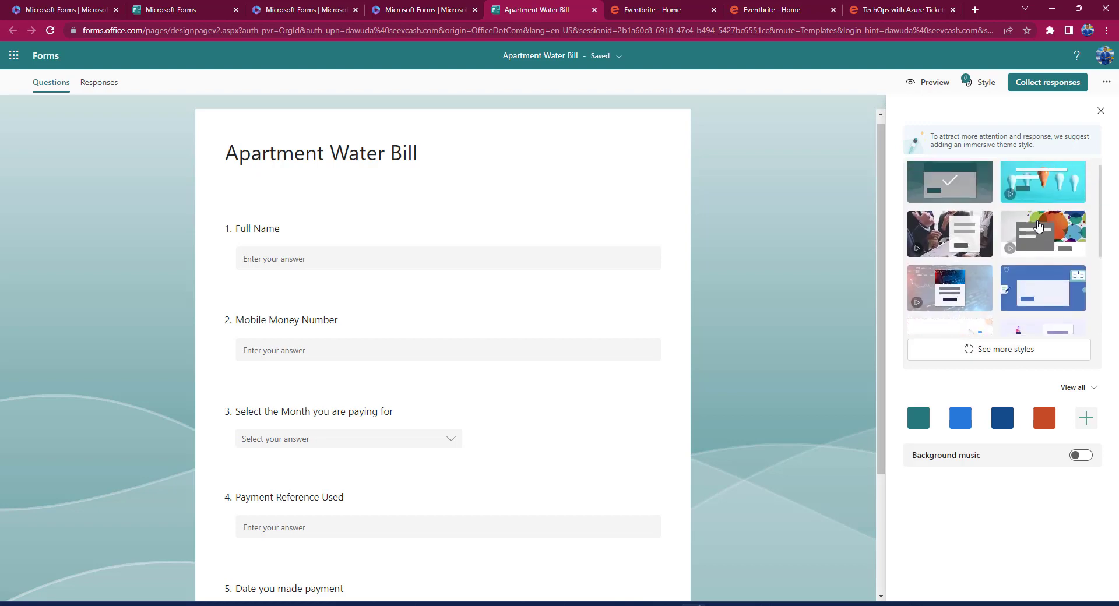
pyautogui.scroll(-1, 1038, 226)
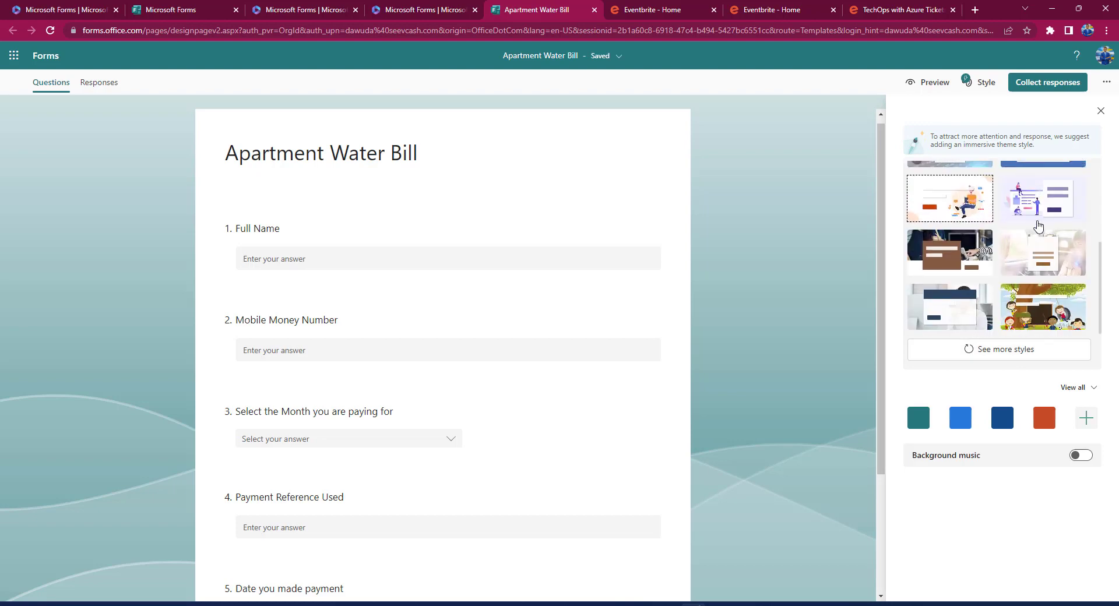
pyautogui.click(1083, 389)
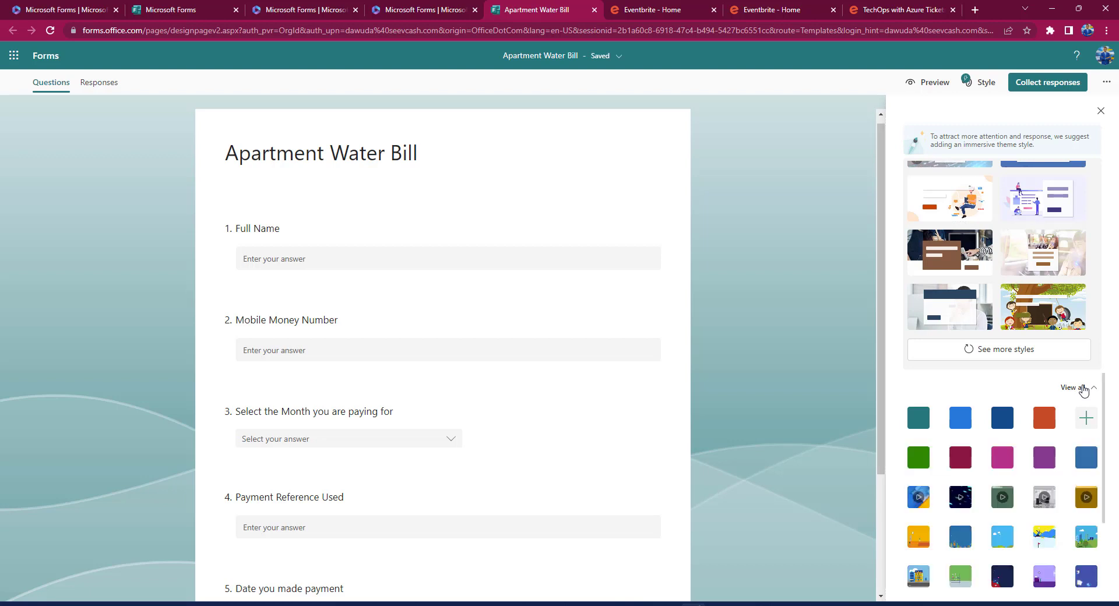
pyautogui.scroll(-2, 1014, 516)
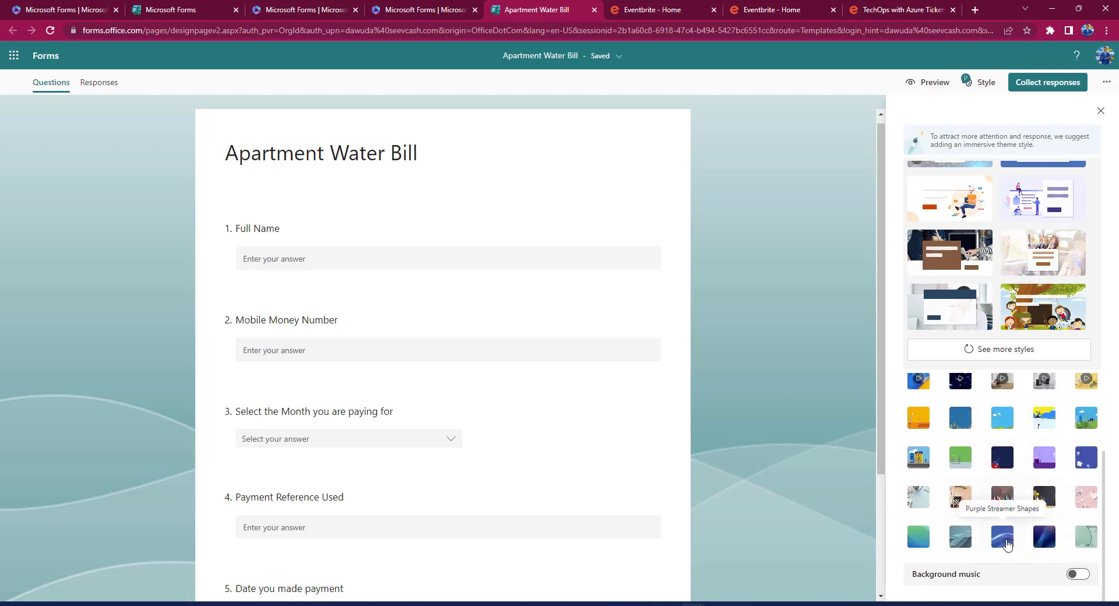
pyautogui.click(1006, 544)
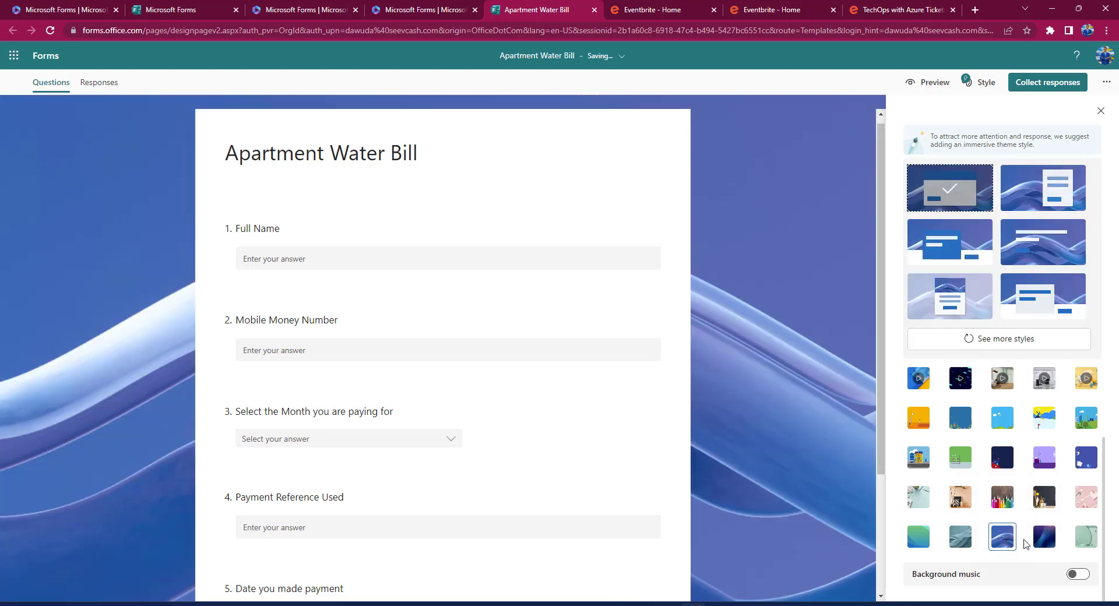
pyautogui.click(1041, 544)
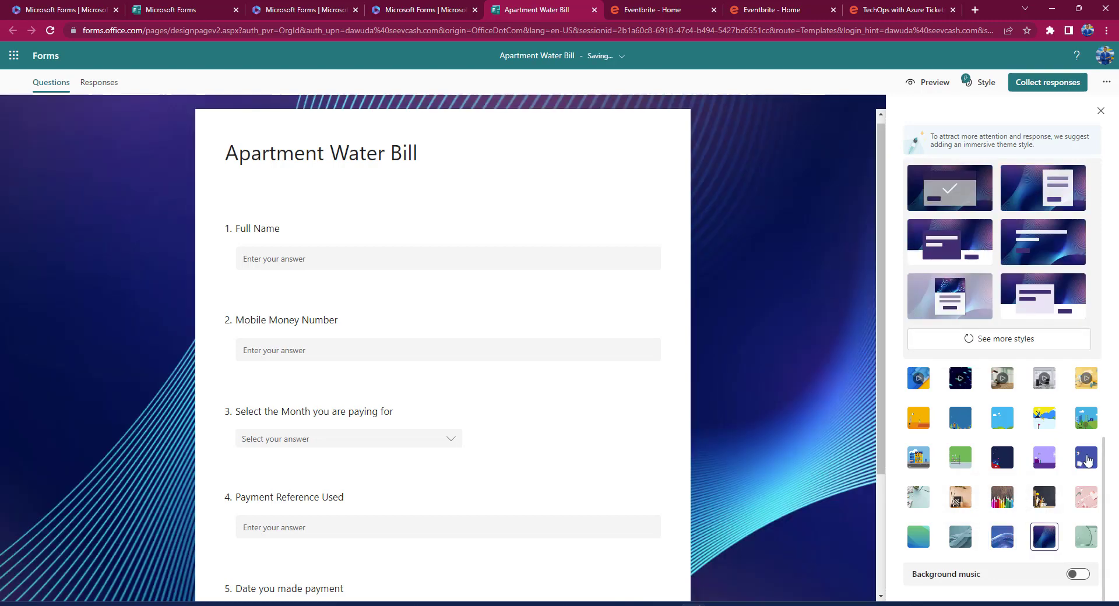
pyautogui.click(1087, 460)
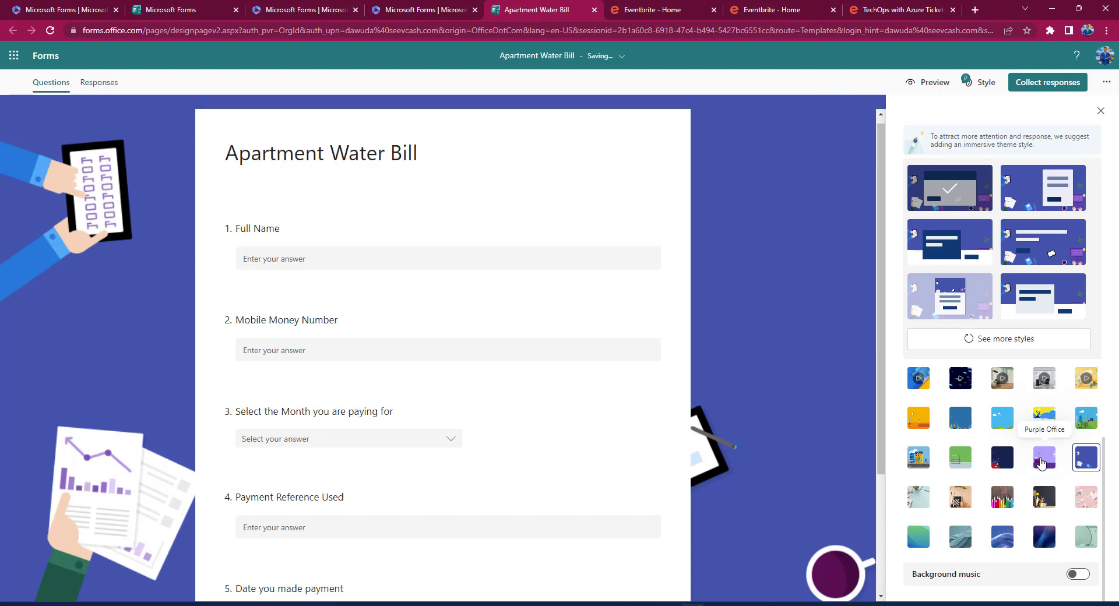
pyautogui.click(1042, 462)
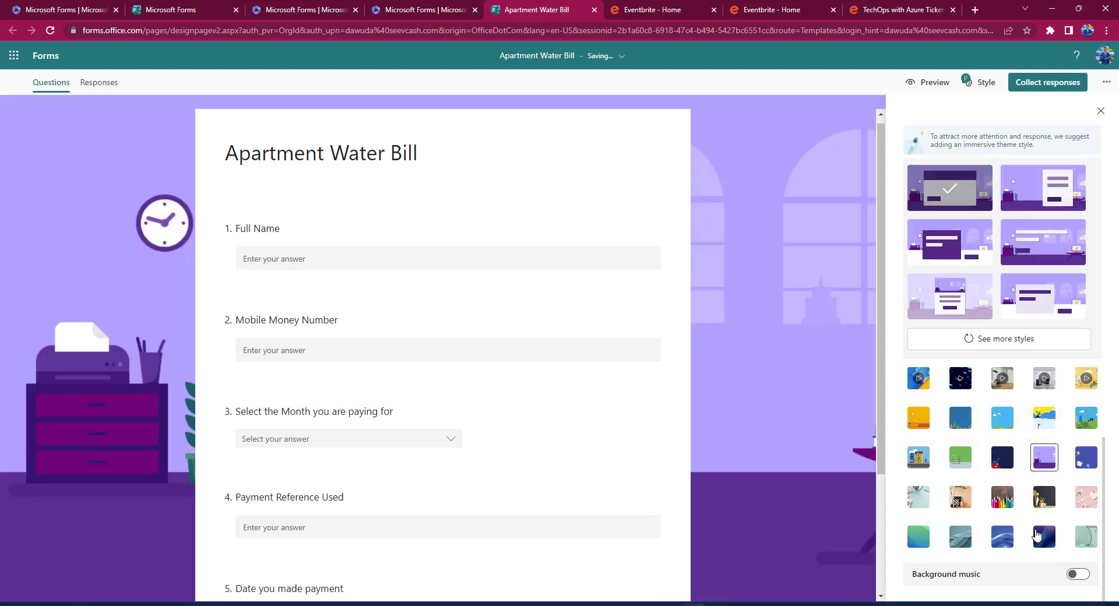
pyautogui.scroll(1, 1043, 517)
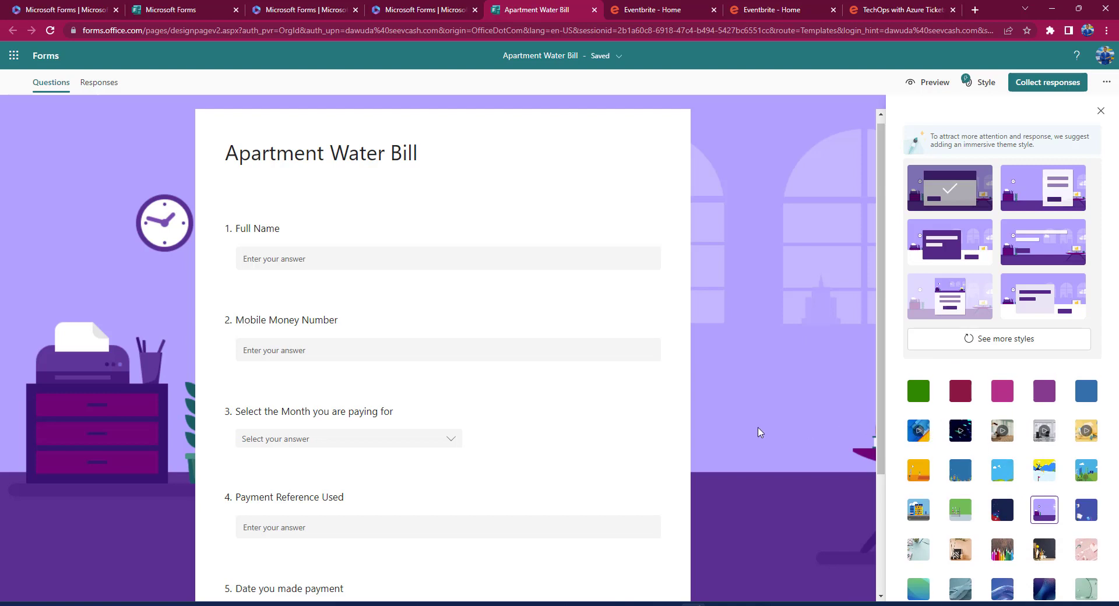
pyautogui.scroll(-3, 759, 432)
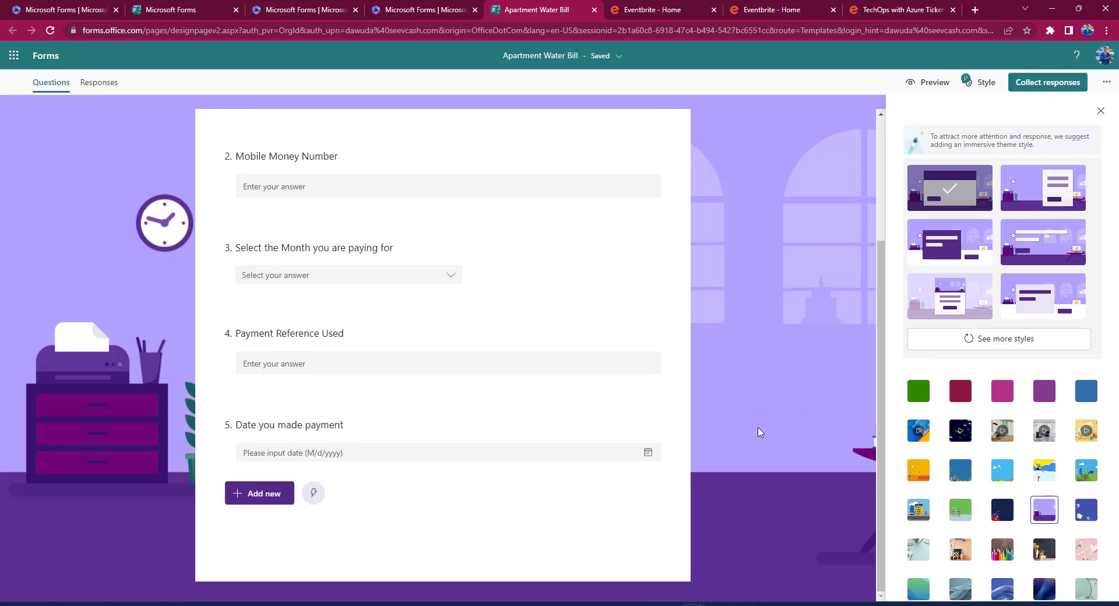
pyautogui.scroll(3, 760, 432)
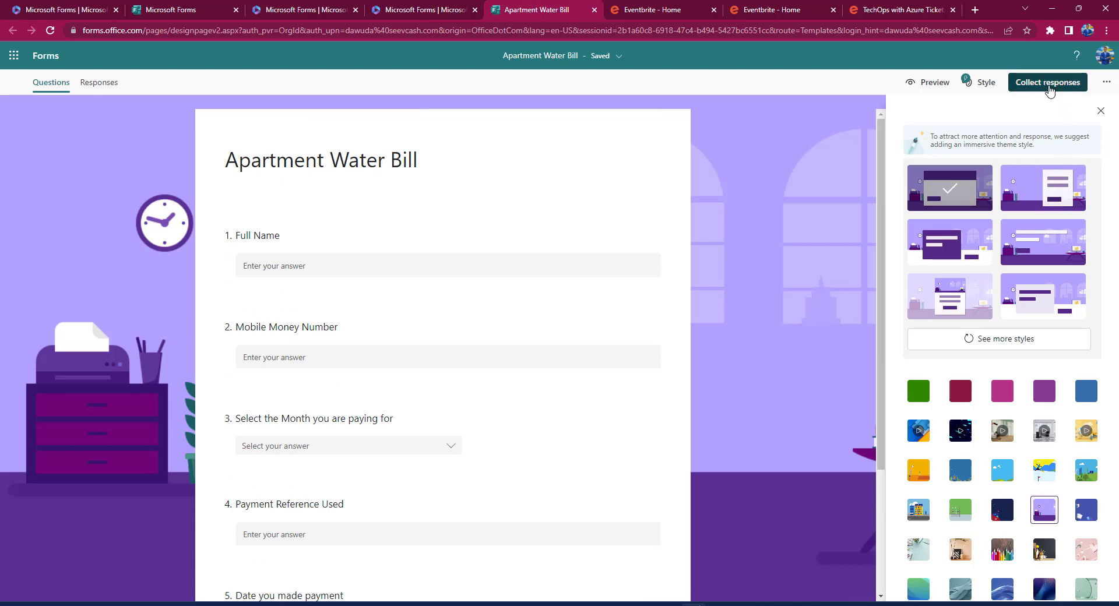
# Copy a shortened form link, set one response per person, and allow anyone to respond.
pyautogui.click(1043, 90)
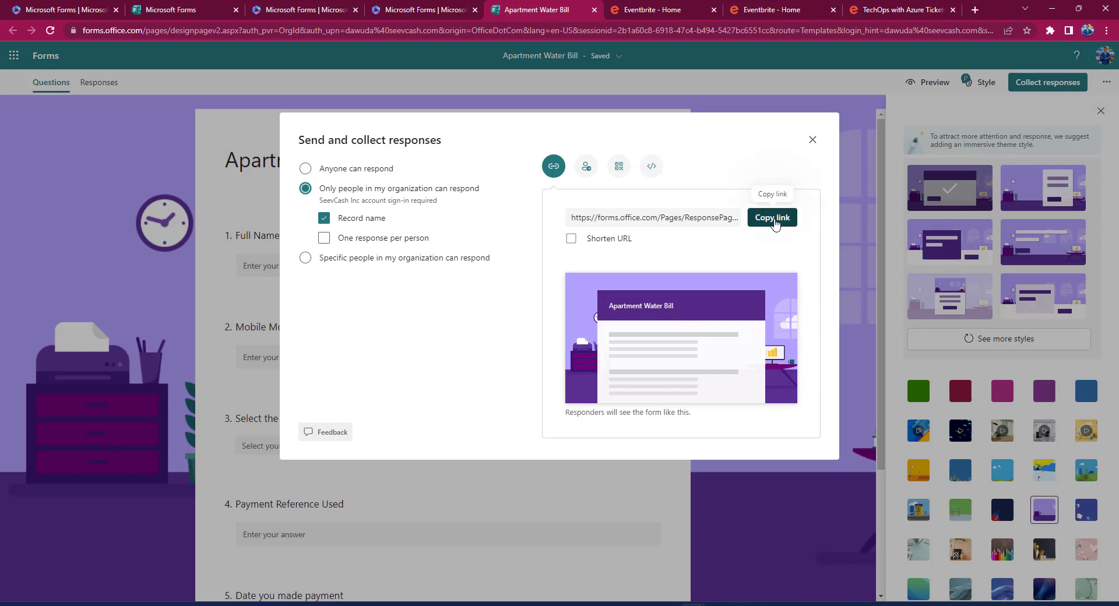
pyautogui.click(572, 240)
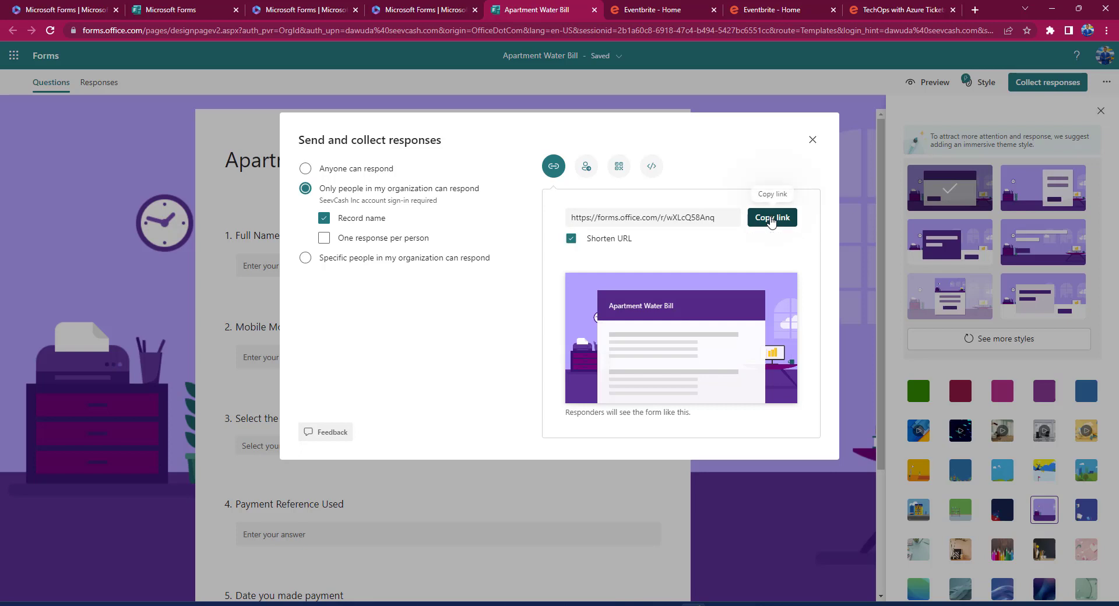
pyautogui.click(771, 219)
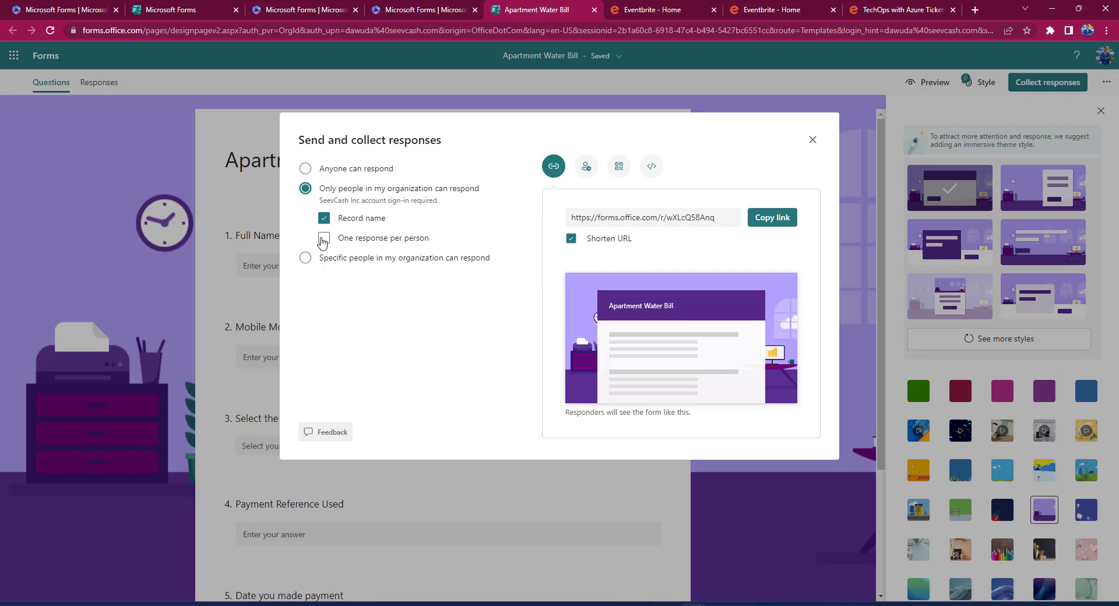
pyautogui.click(324, 239)
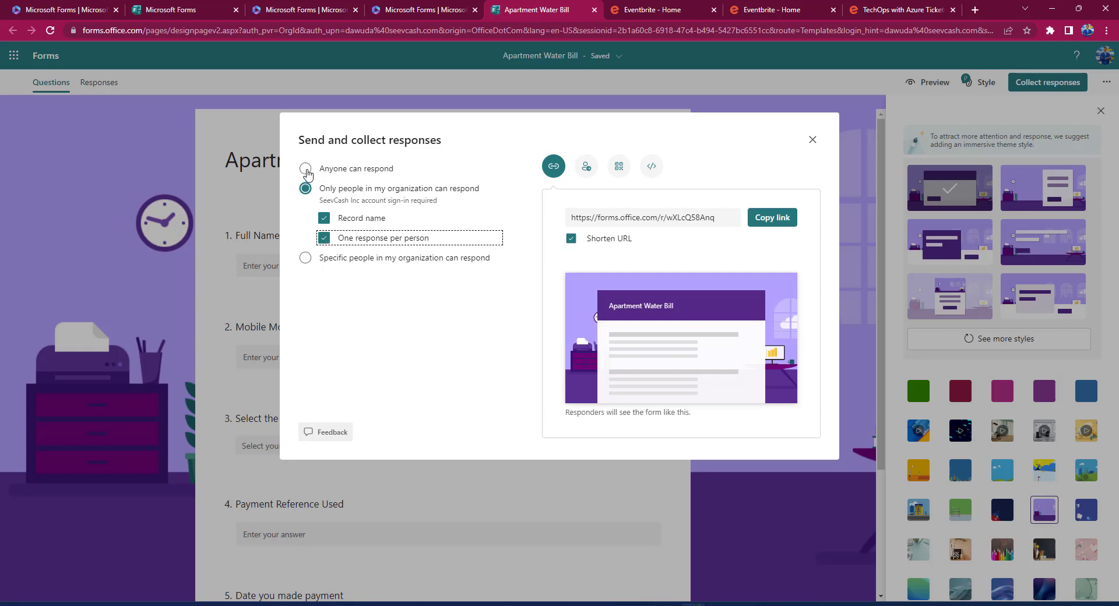
pyautogui.click(307, 172)
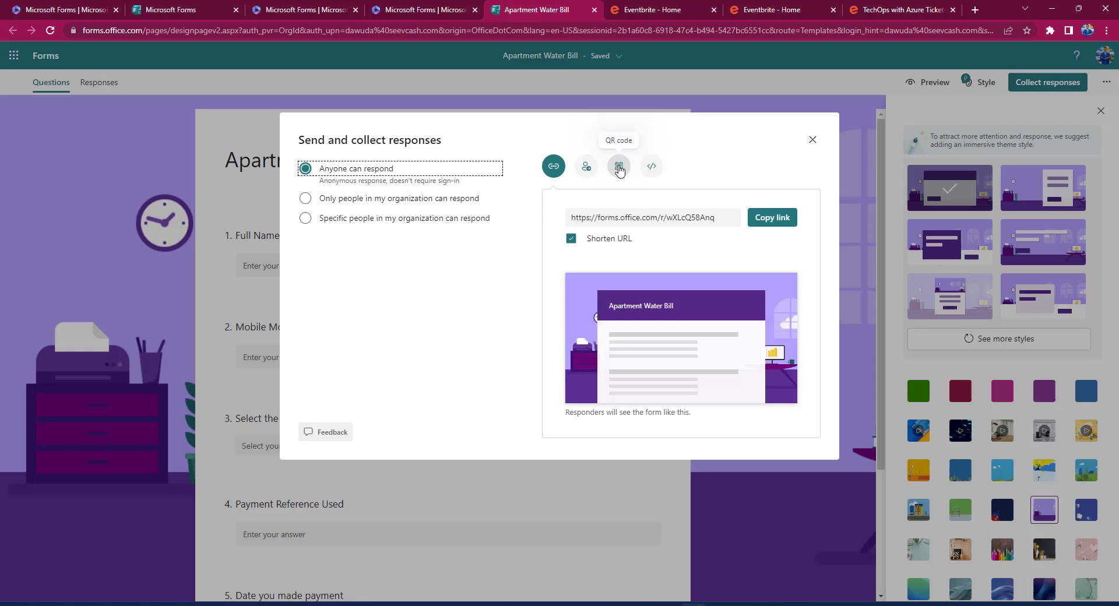
# Download the form's QR code image as 'QRCode for Apartment Water Bill.png'.
pyautogui.click(619, 169)
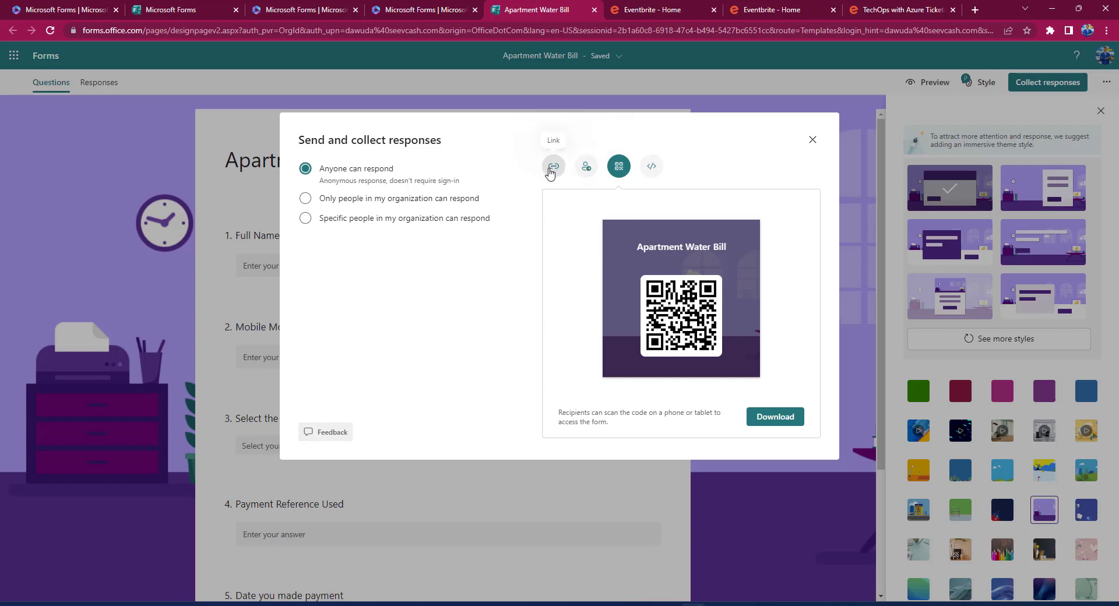
pyautogui.click(554, 167)
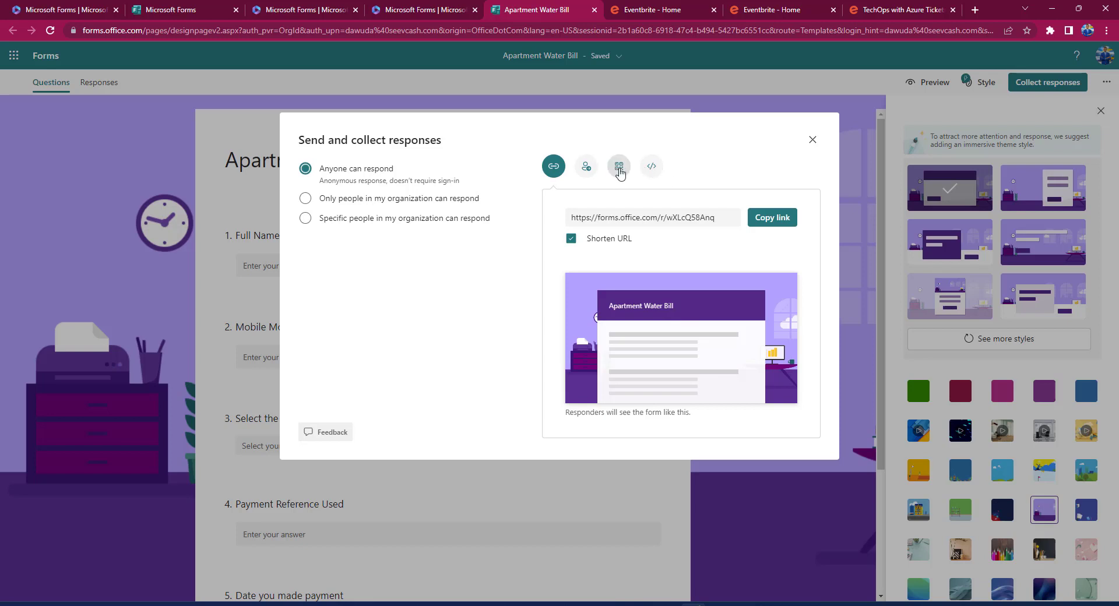
pyautogui.click(619, 170)
pyautogui.click(775, 430)
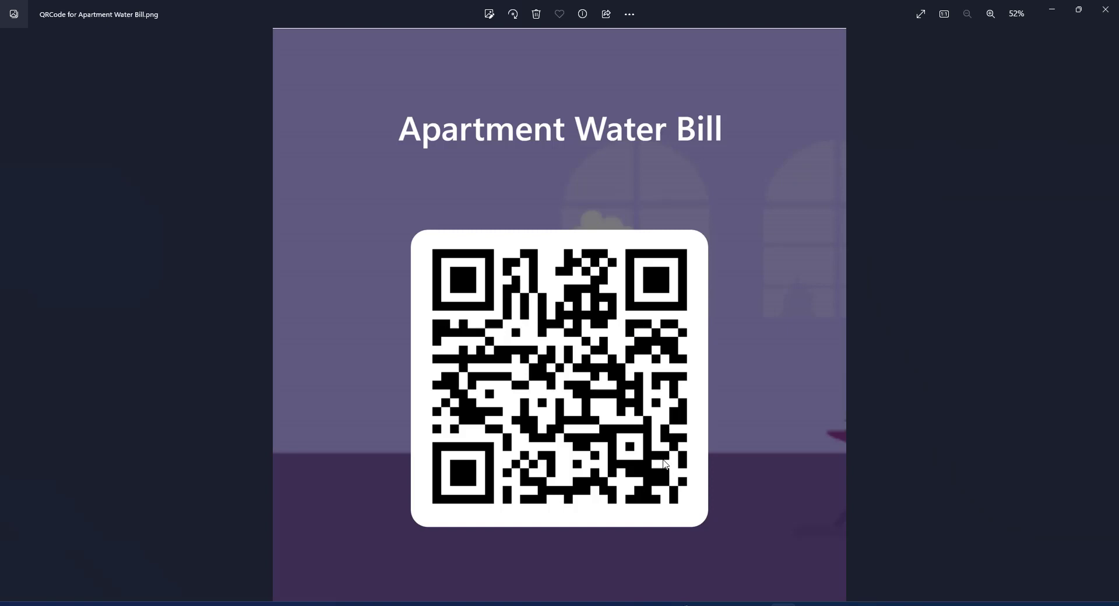
pyautogui.moveTo(680, 604)
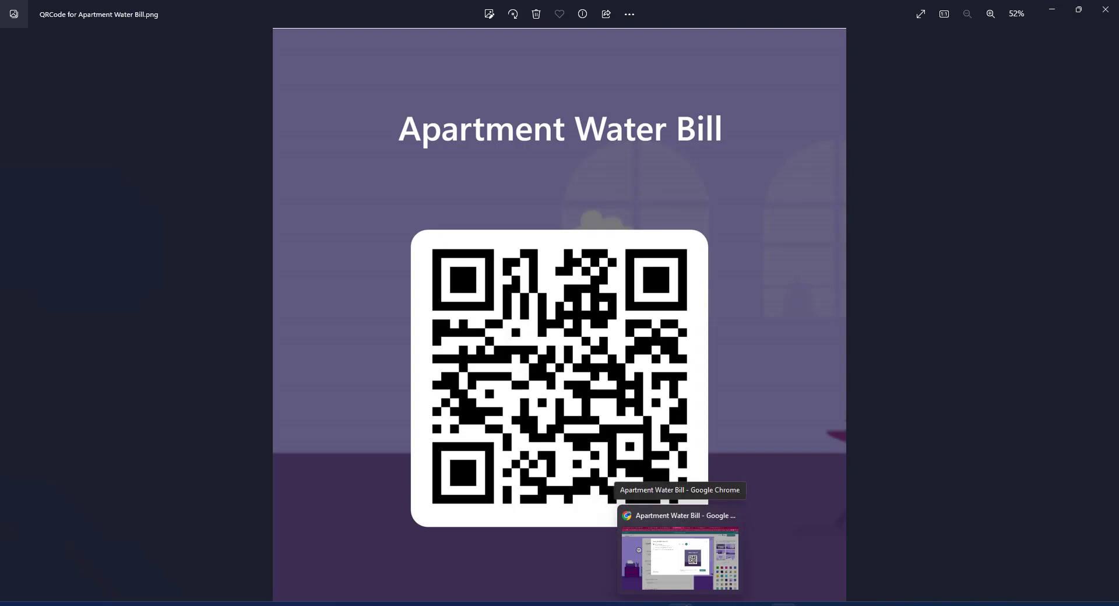
pyautogui.click(679, 556)
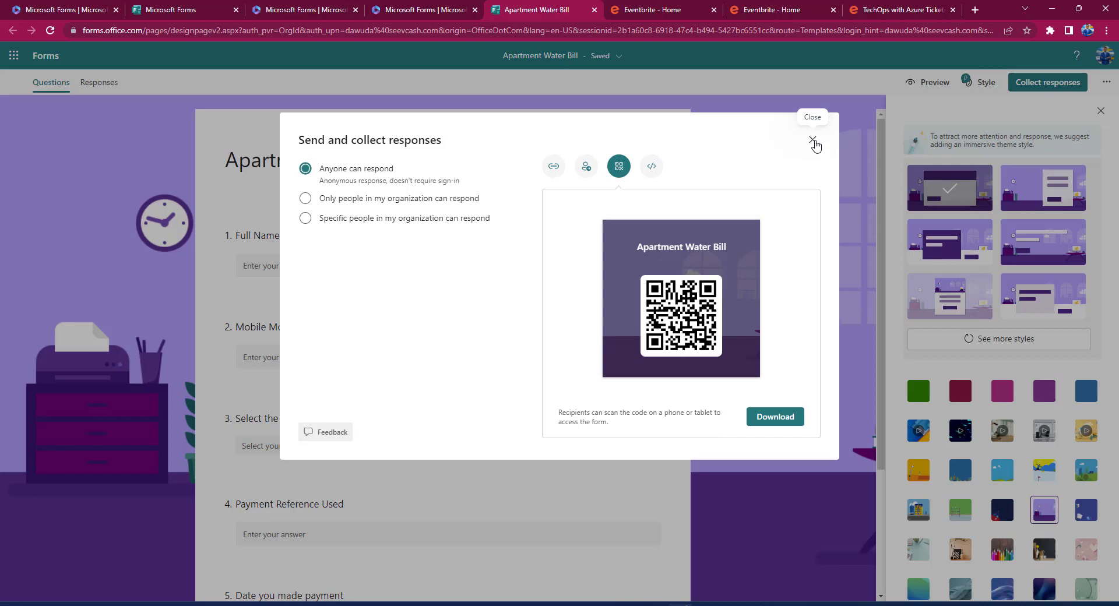
# Close the Send and collect responses dialog and open a new Chrome tab.
pyautogui.click(814, 141)
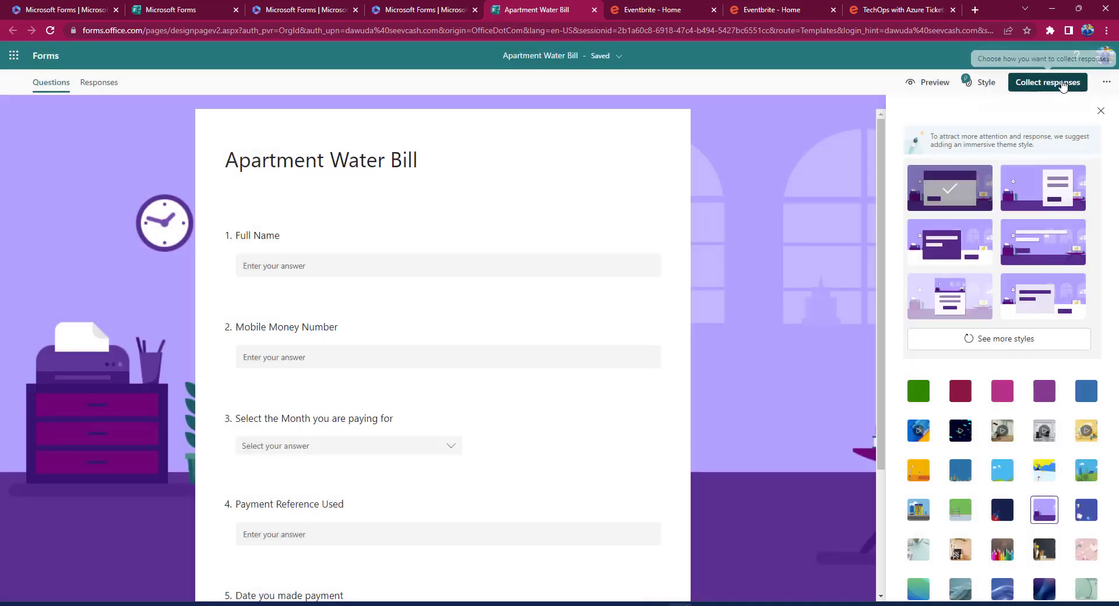
pyautogui.click(1064, 86)
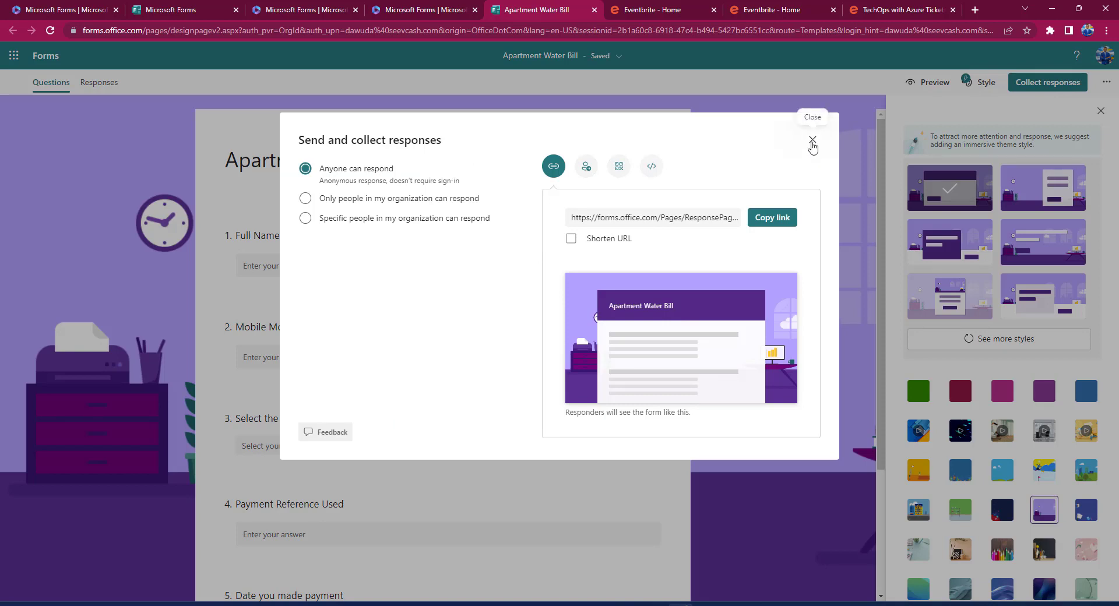
pyautogui.click(814, 148)
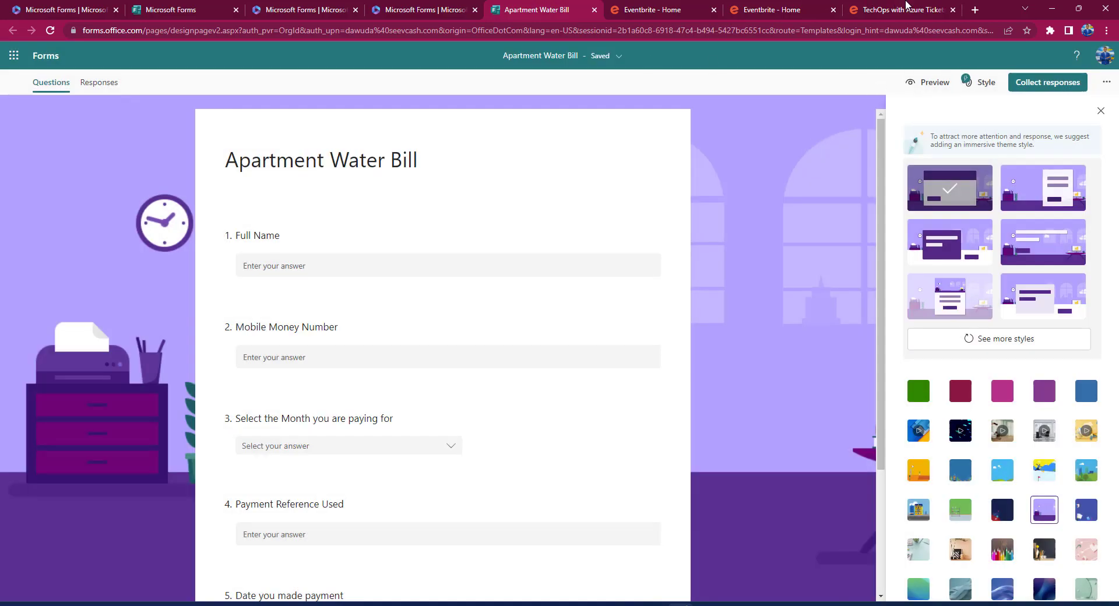
pyautogui.click(975, 10)
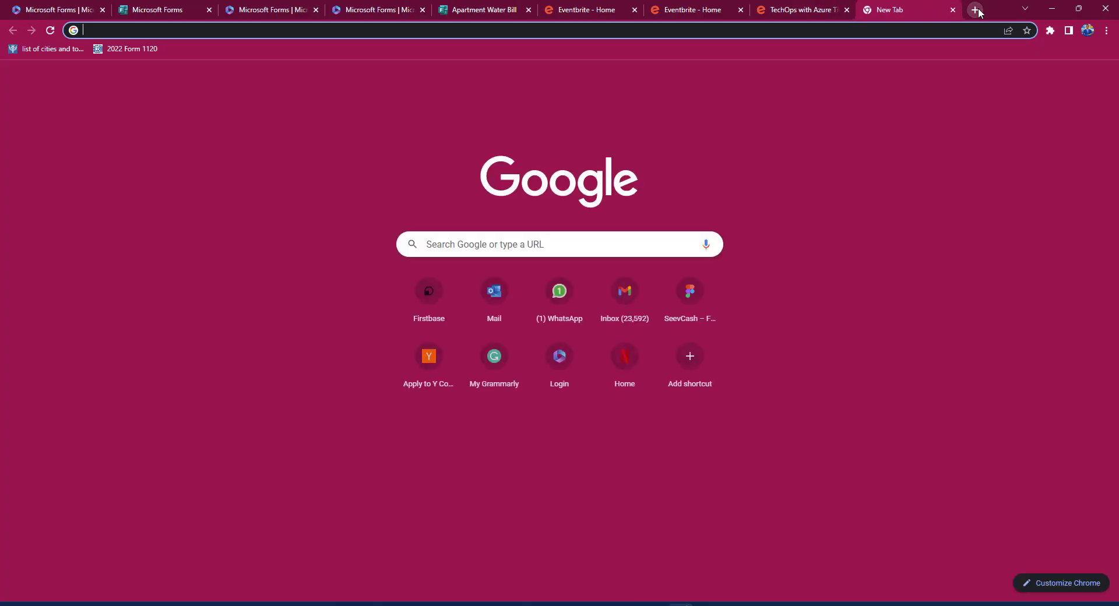
# Load the pasted form link and enter the respondent's full name and mobile money number.
pyautogui.hotkey('ctrl', 'v')
pyautogui.press('Return')
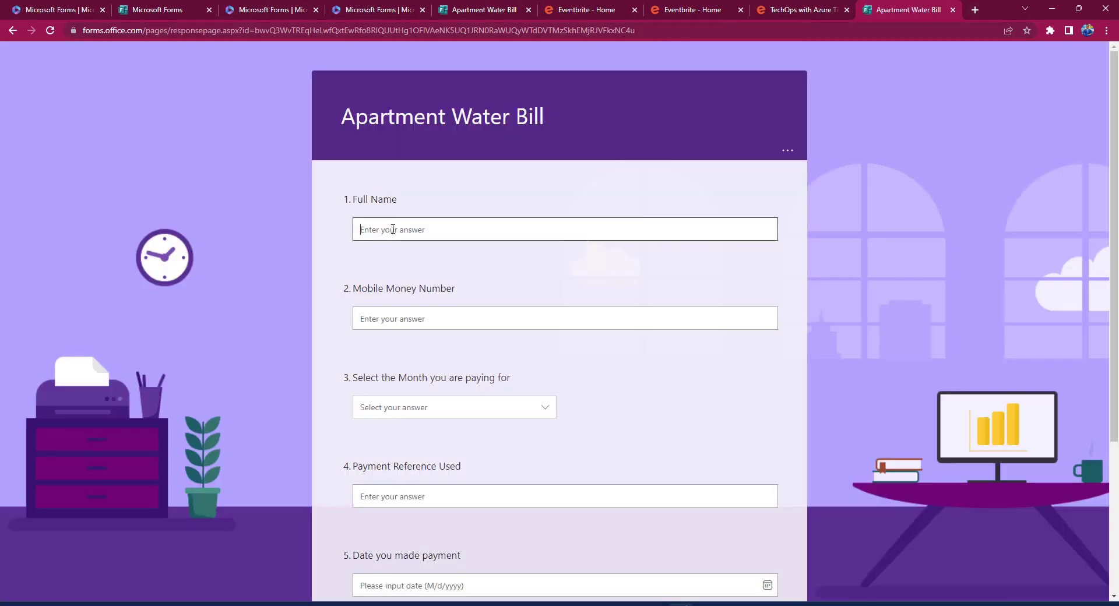
pyautogui.click(393, 229)
pyautogui.click(390, 313)
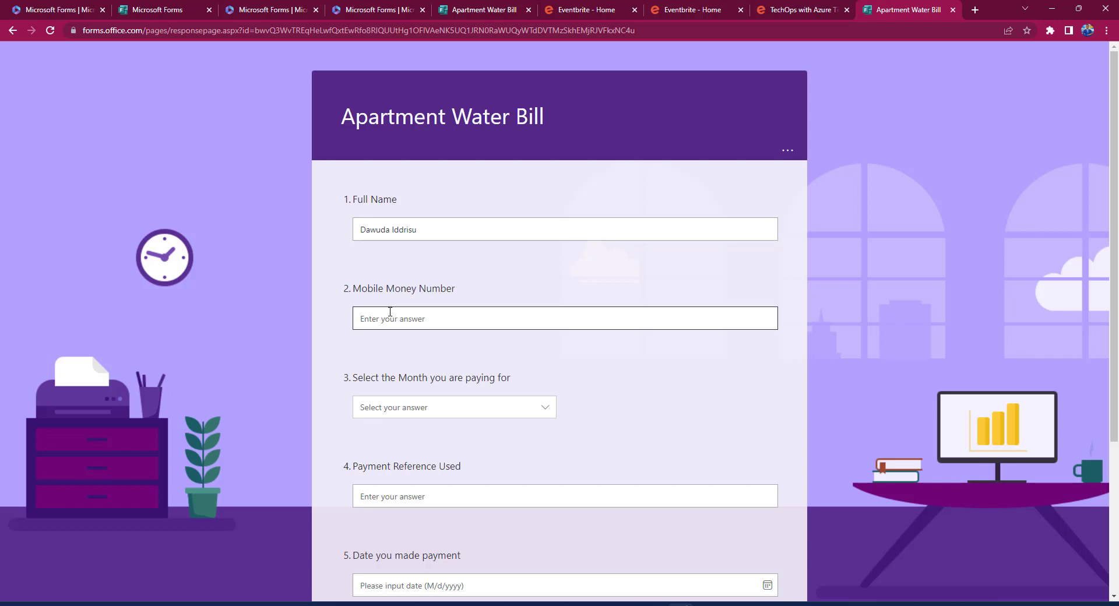
# Choose Feb, enter a payment reference, set the payment date to 2/26/2023, and submit.
pyautogui.click(430, 407)
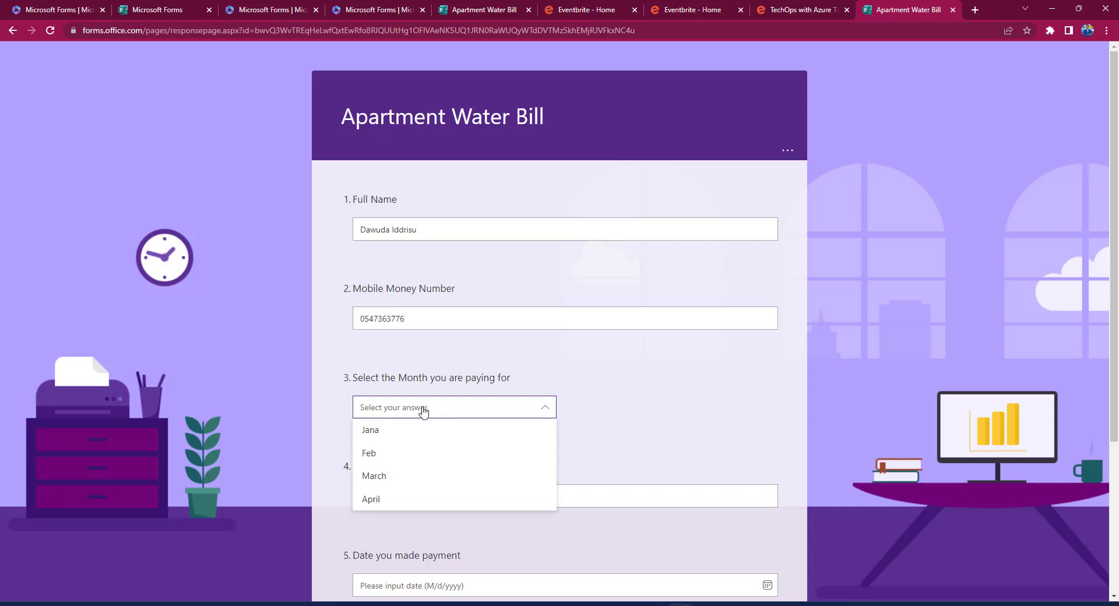
pyautogui.click(382, 460)
pyautogui.click(449, 491)
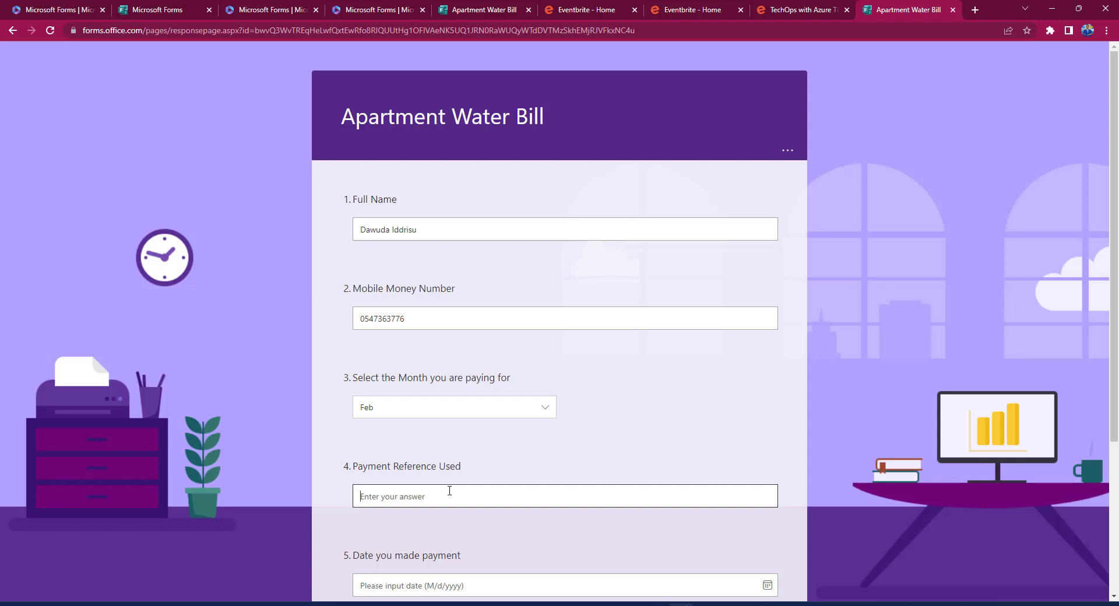
pyautogui.write('Dawuda ')
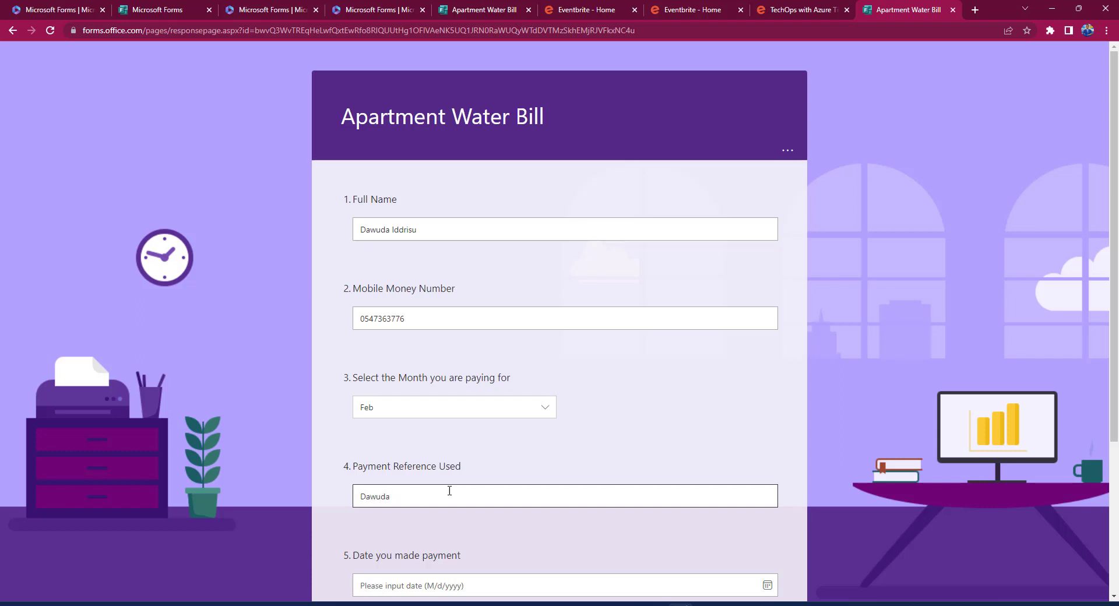
pyautogui.write('Feb')
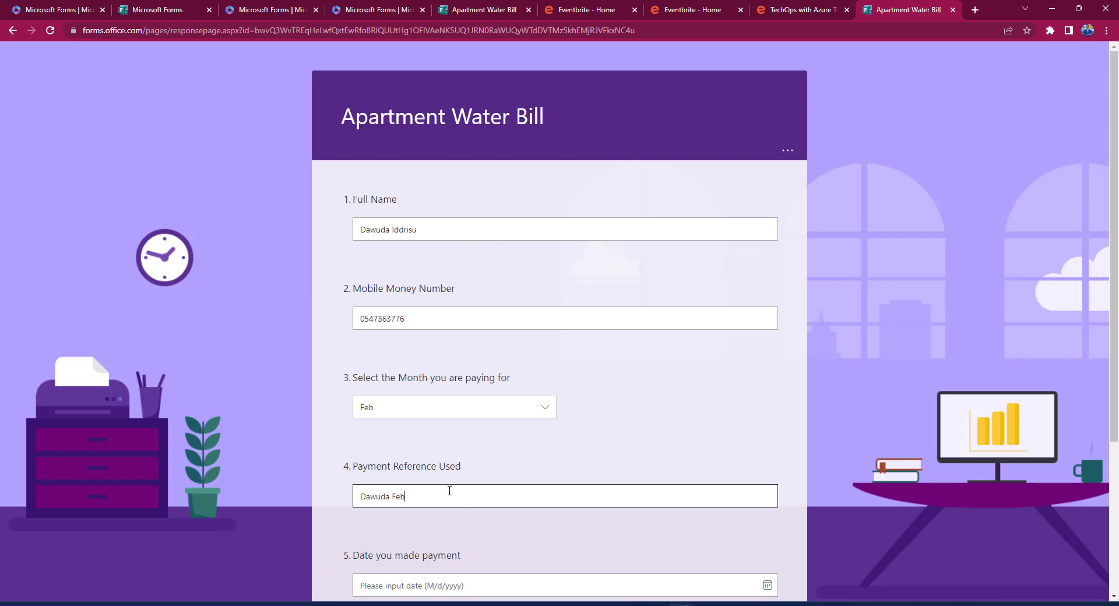
pyautogui.write(' Payment')
pyautogui.scroll(-3, 483, 557)
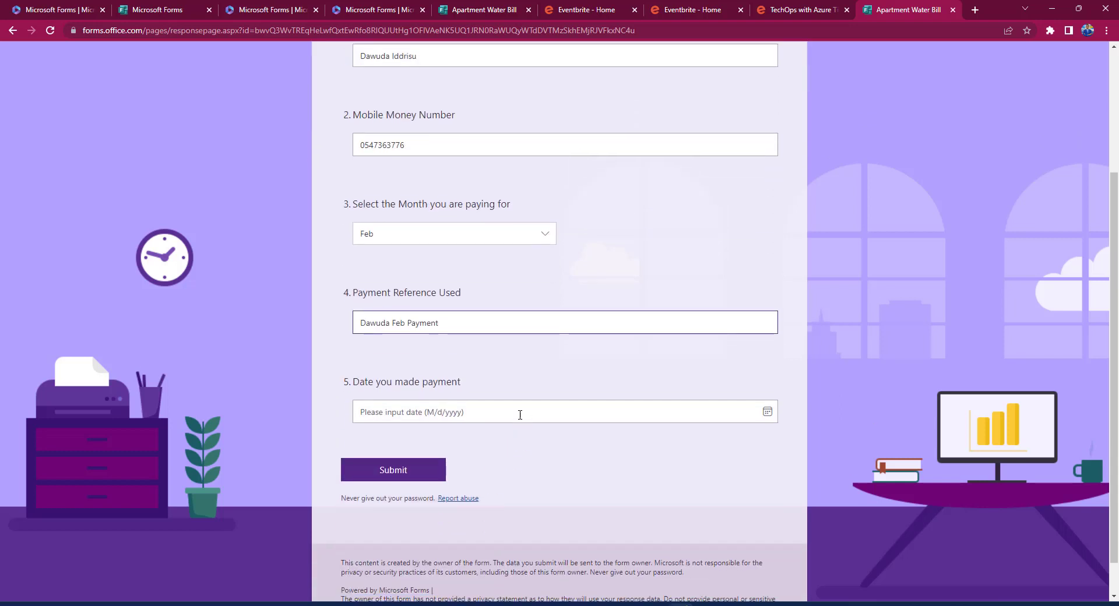
pyautogui.click(768, 412)
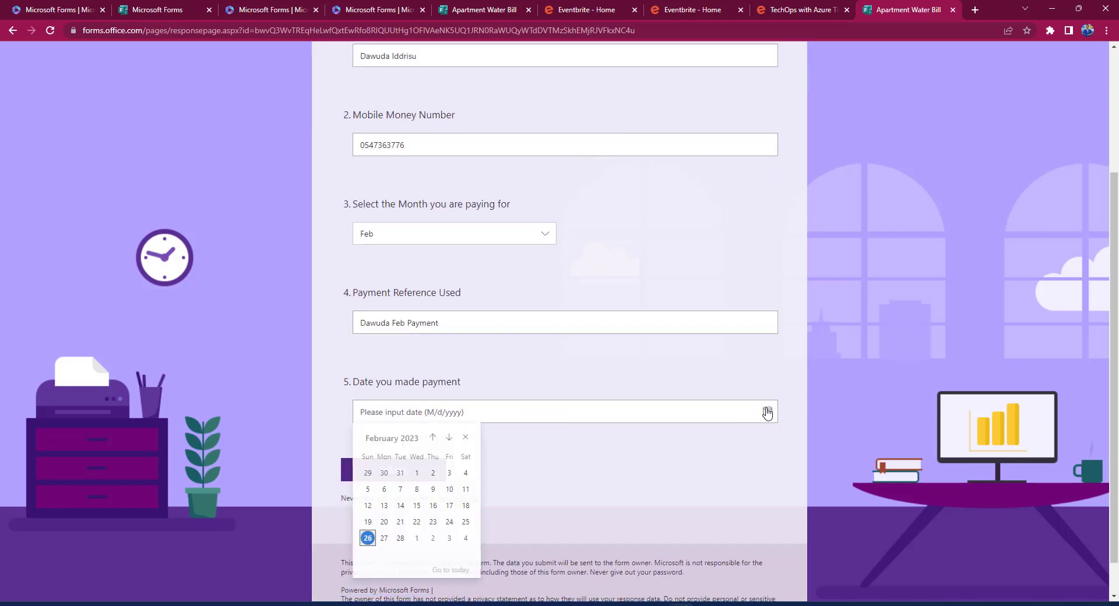
pyautogui.click(370, 539)
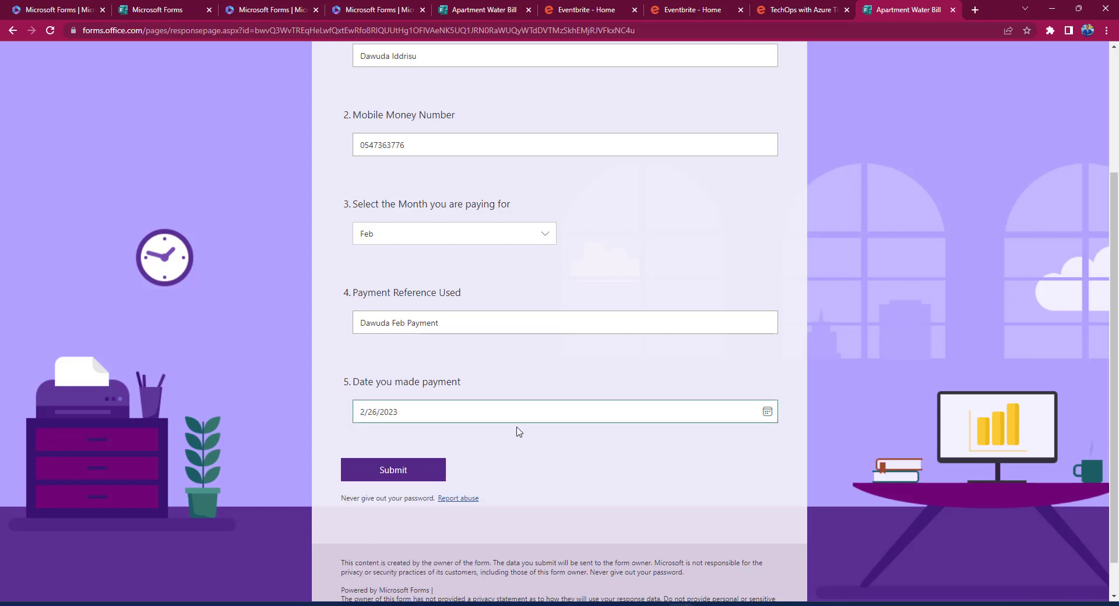
pyautogui.click(394, 472)
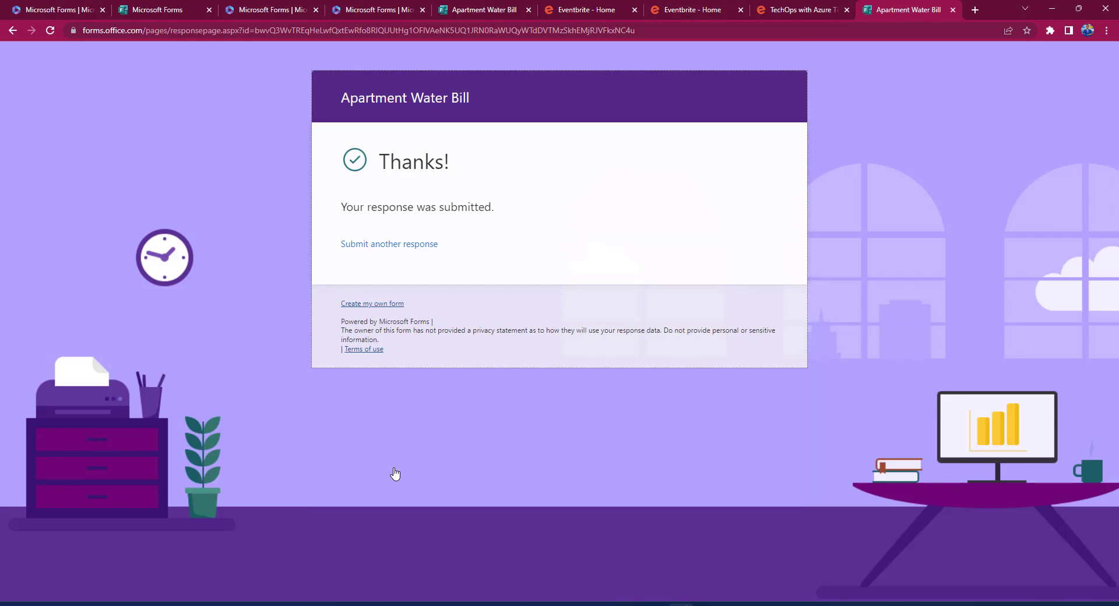
# Open Apartment Water Bill's Responses, view the submitted answers, and return to the 1-response summary.
pyautogui.click(165, 9)
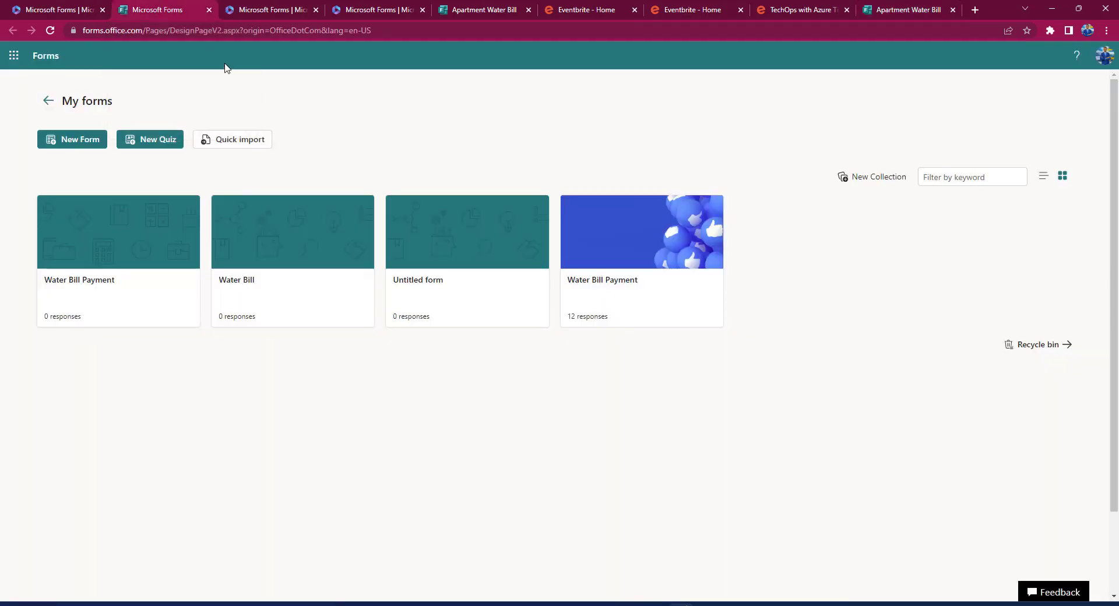
pyautogui.click(271, 9)
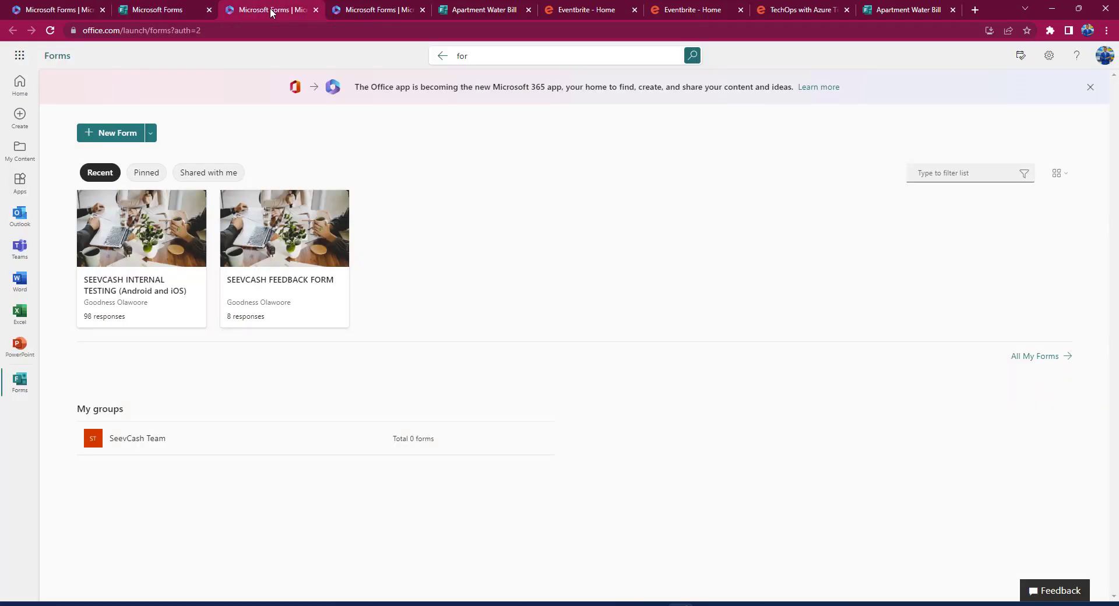
pyautogui.click(366, 10)
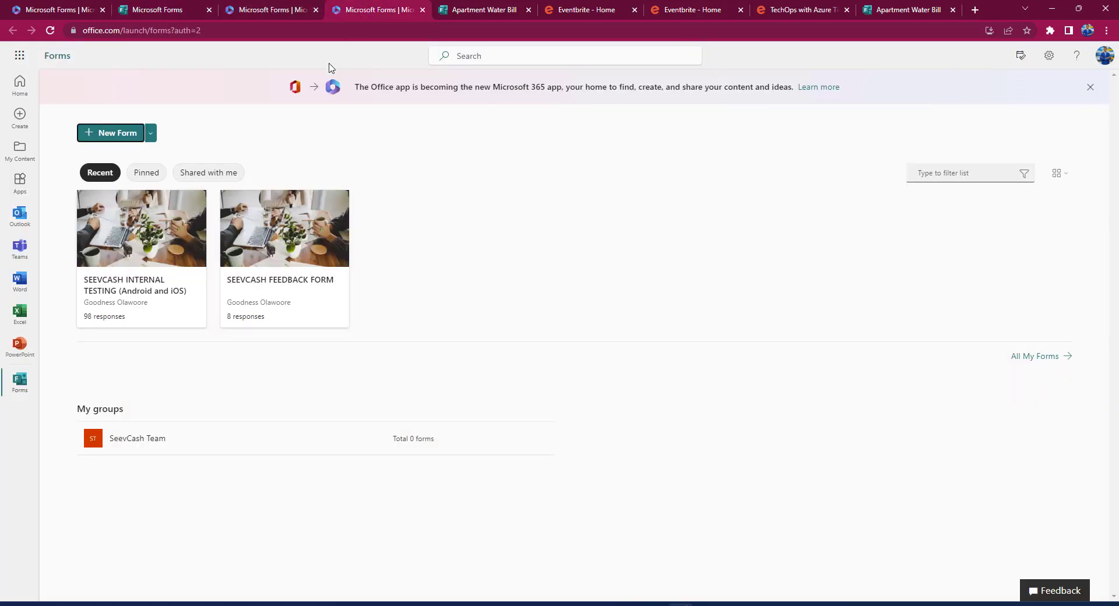
pyautogui.click(482, 9)
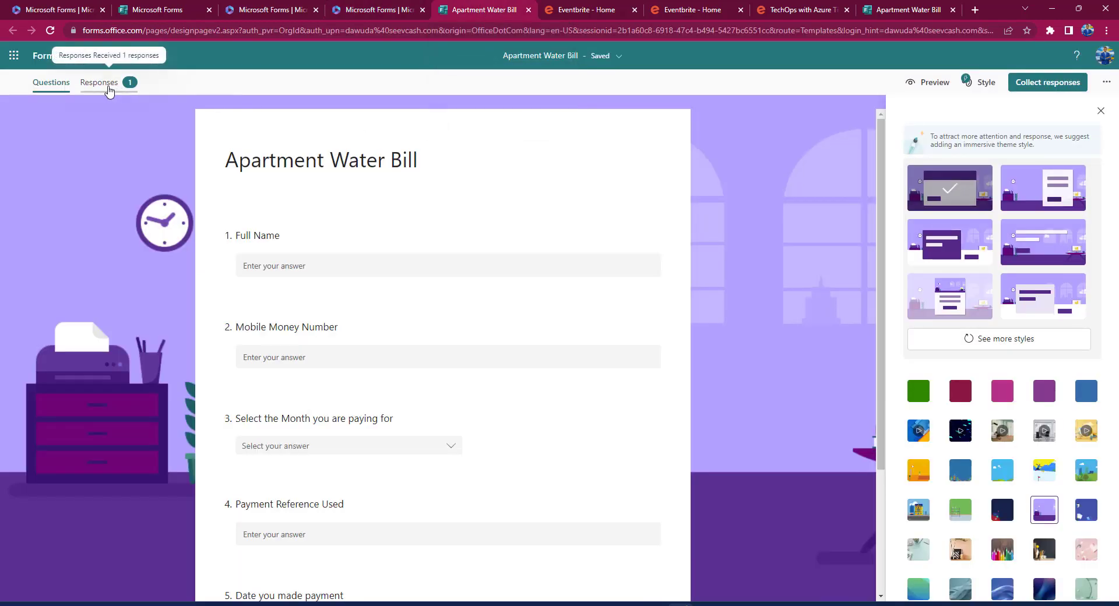
pyautogui.click(107, 85)
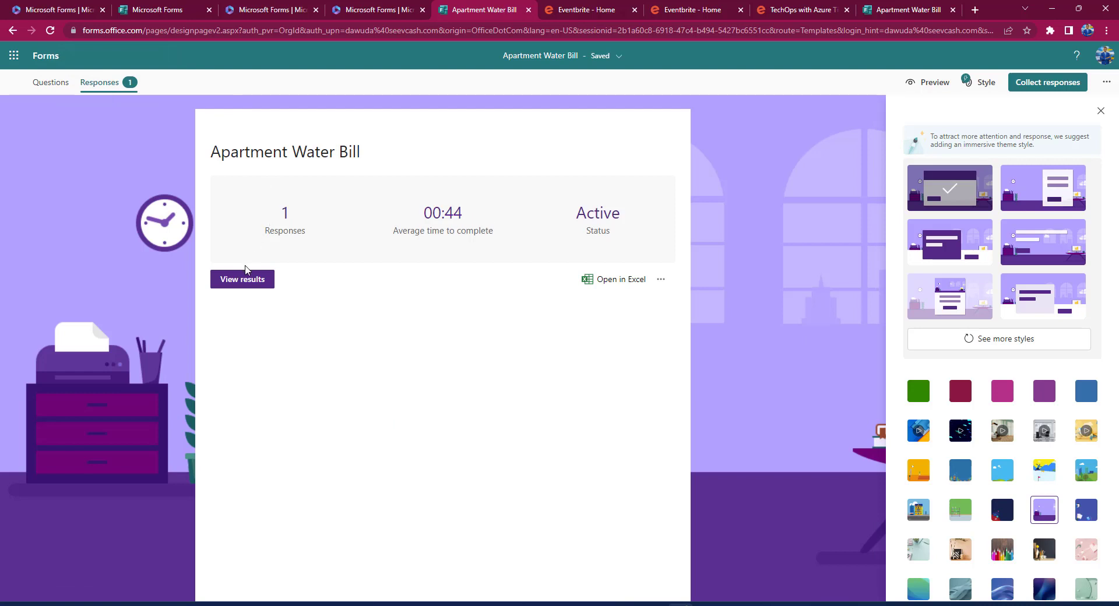
pyautogui.click(246, 271)
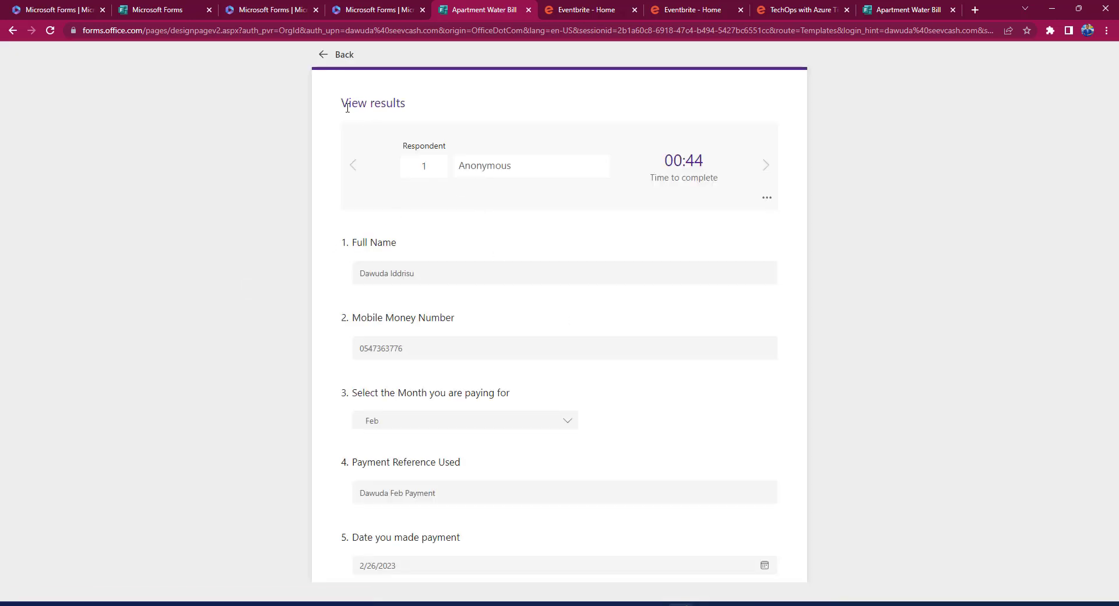
pyautogui.click(324, 57)
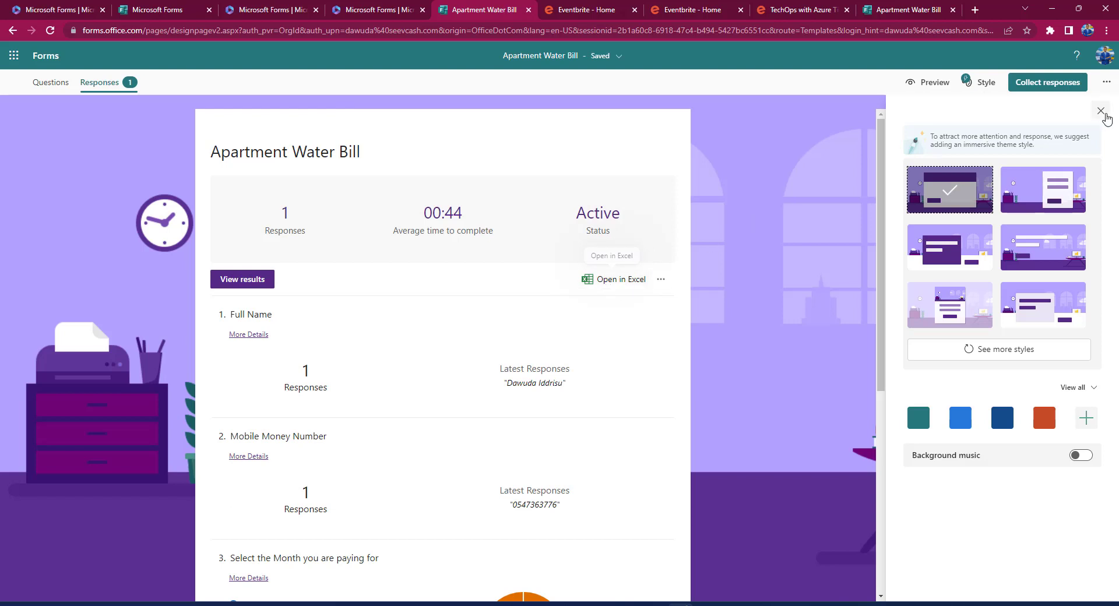
# Generate a collaborate link letting any Office 365 work or school account edit and view results.
pyautogui.click(1106, 83)
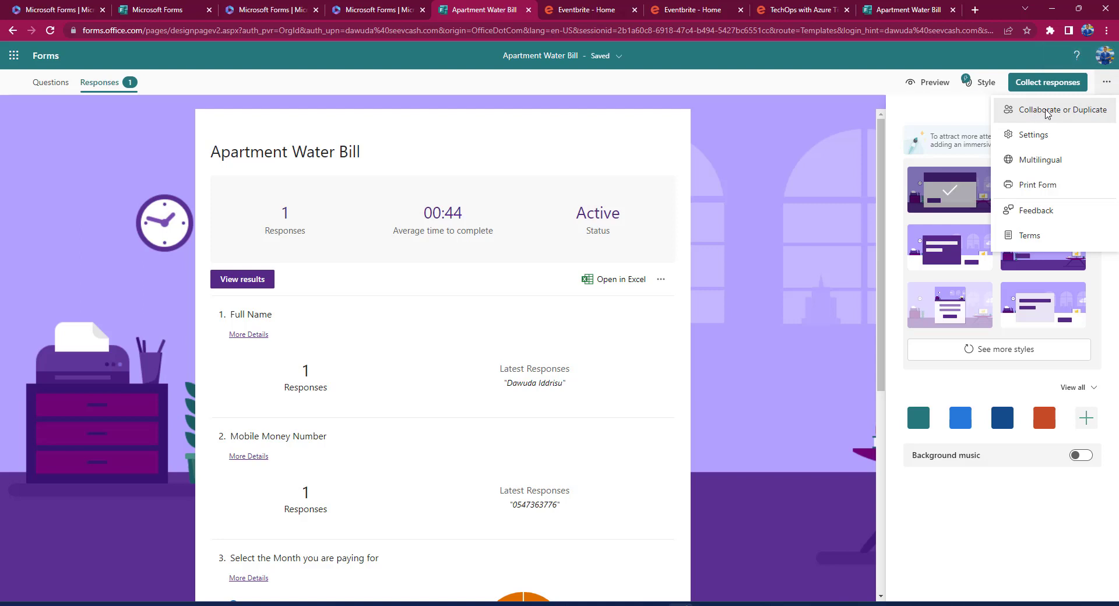
pyautogui.click(1047, 111)
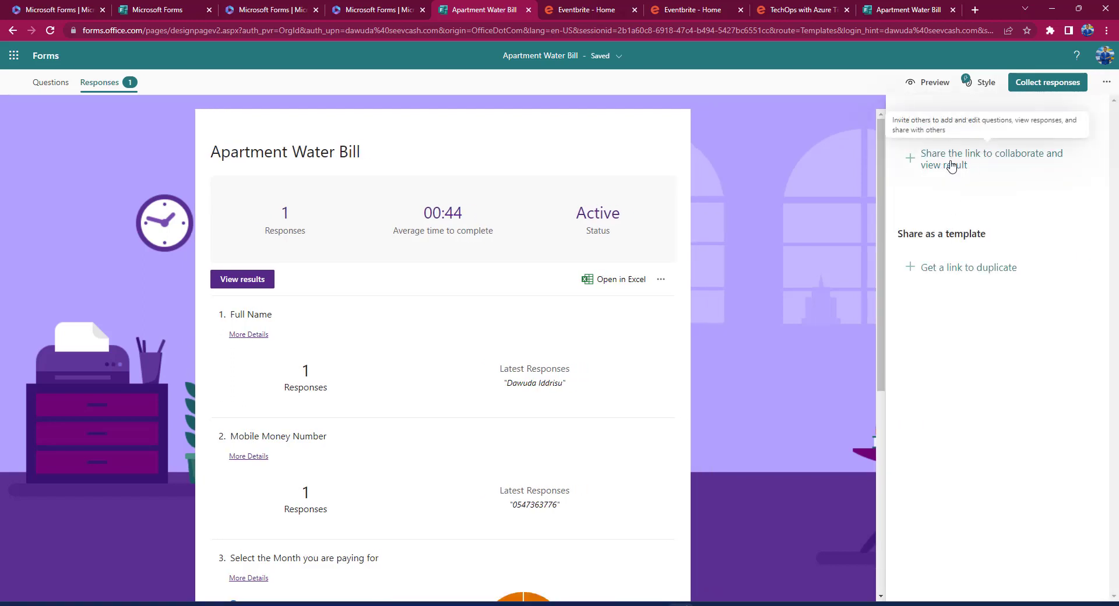
pyautogui.click(951, 167)
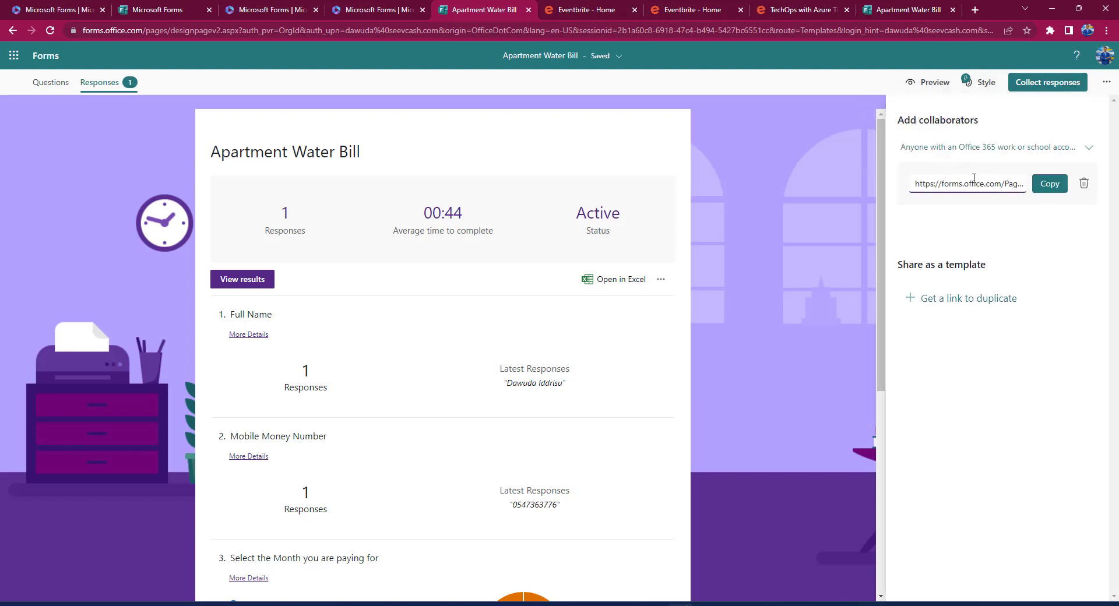
pyautogui.click(1089, 150)
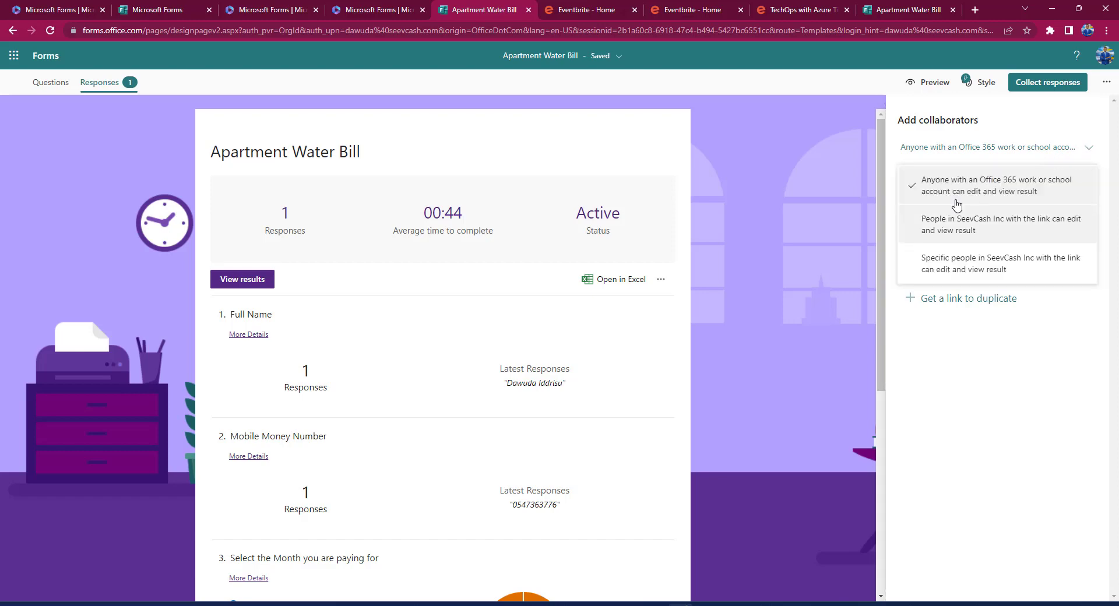
pyautogui.click(813, 209)
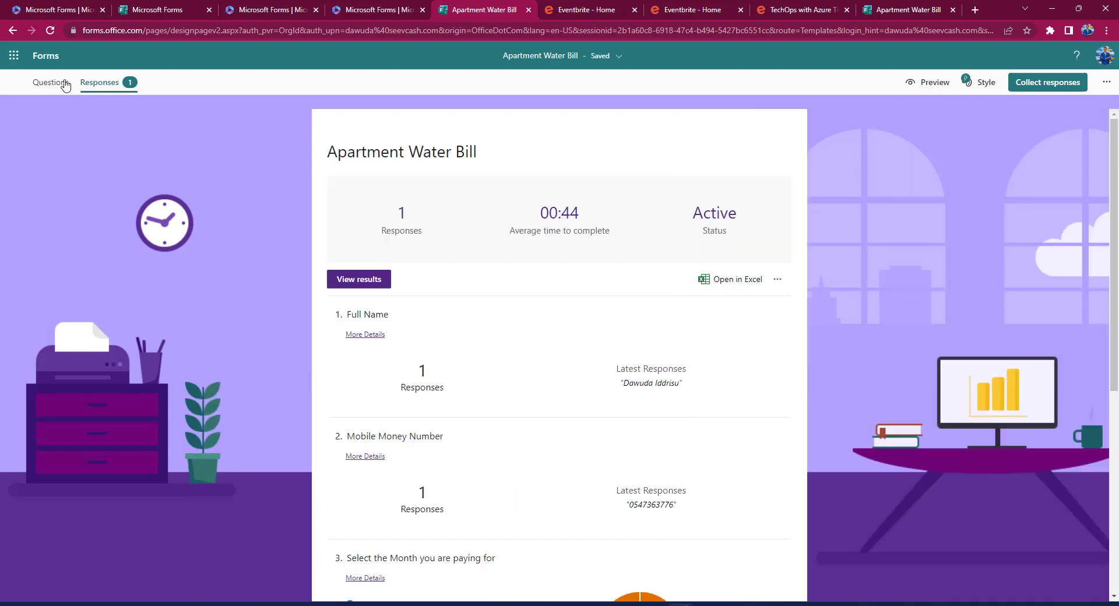
# Preview the Apartment Water Bill form and check the month dropdown lists Jan through Sept.
pyautogui.click(47, 83)
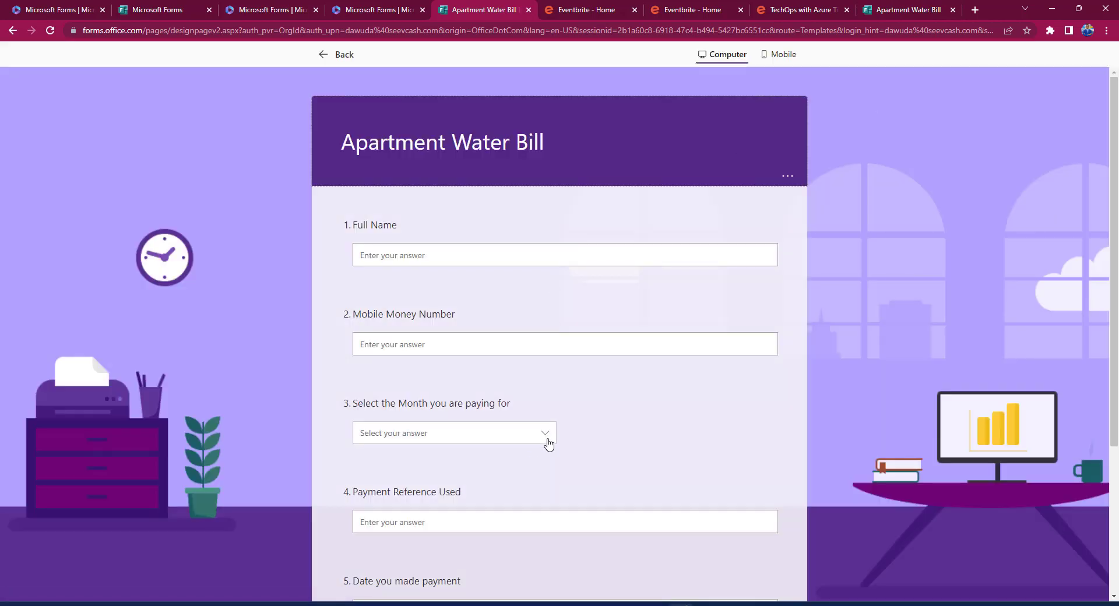
pyautogui.click(547, 434)
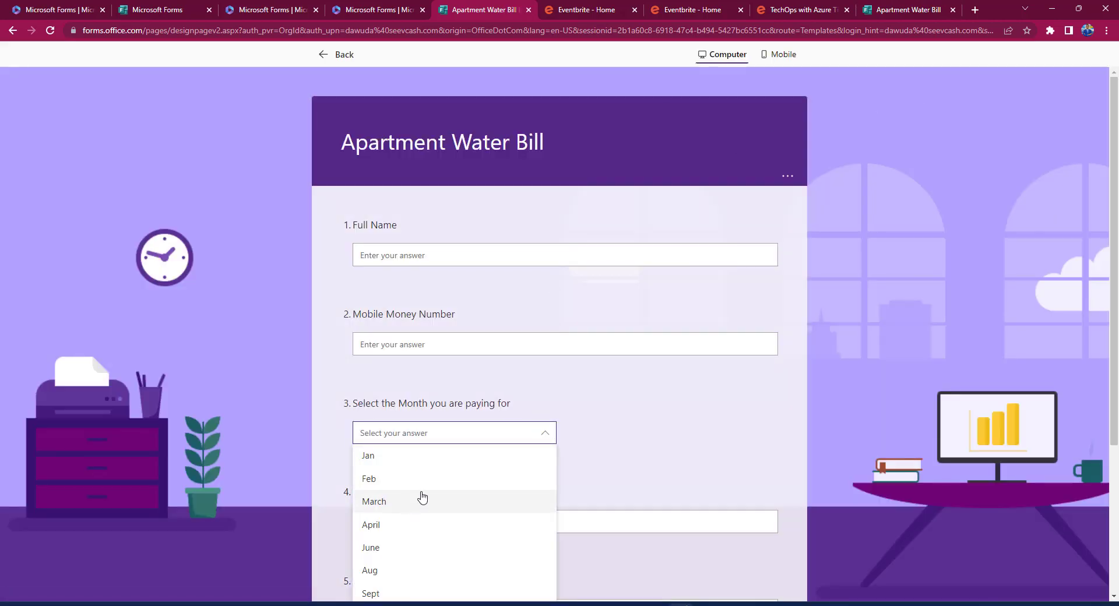
pyautogui.scroll(-1, 427, 544)
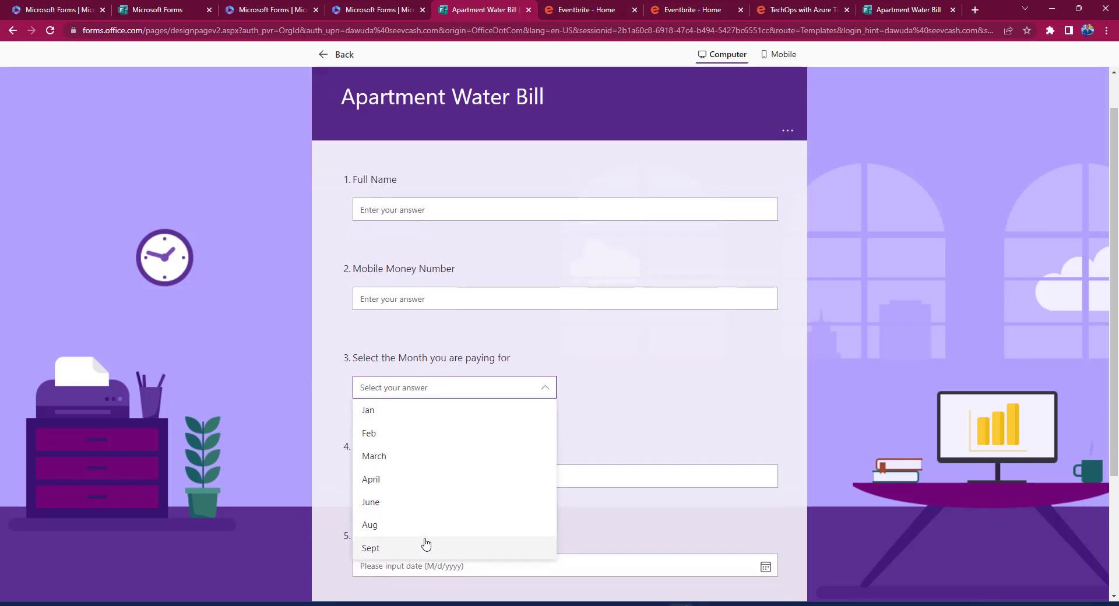